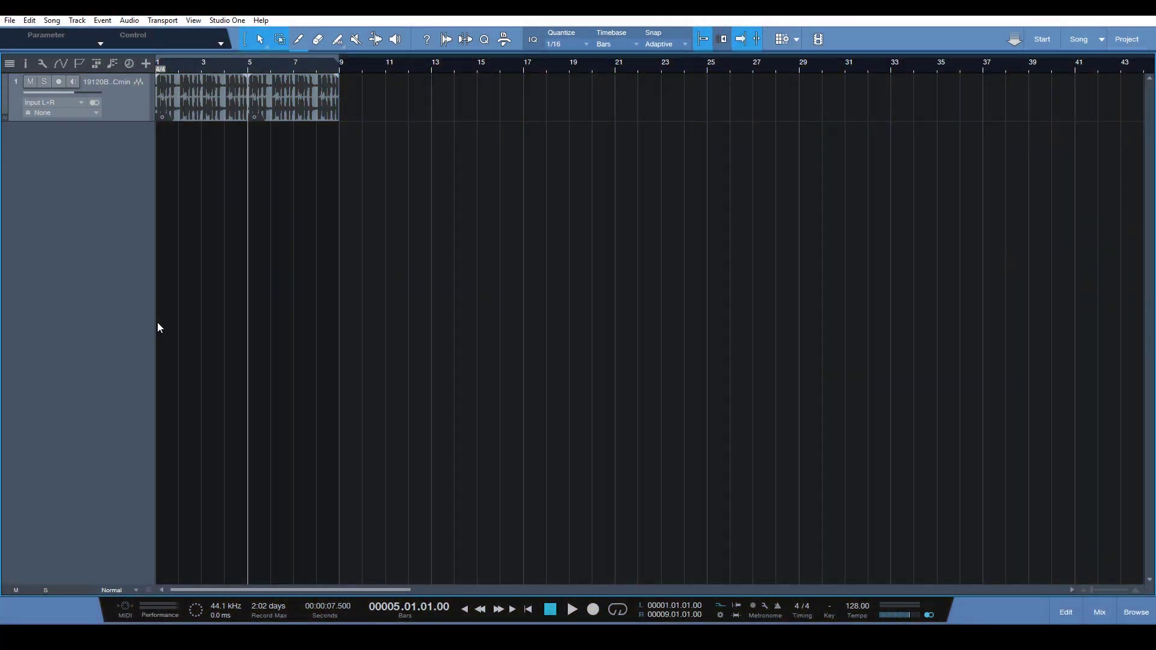
# Step: Show the Inspector panel with track and event details beside the vocal arrangement
pyautogui.press('F4')
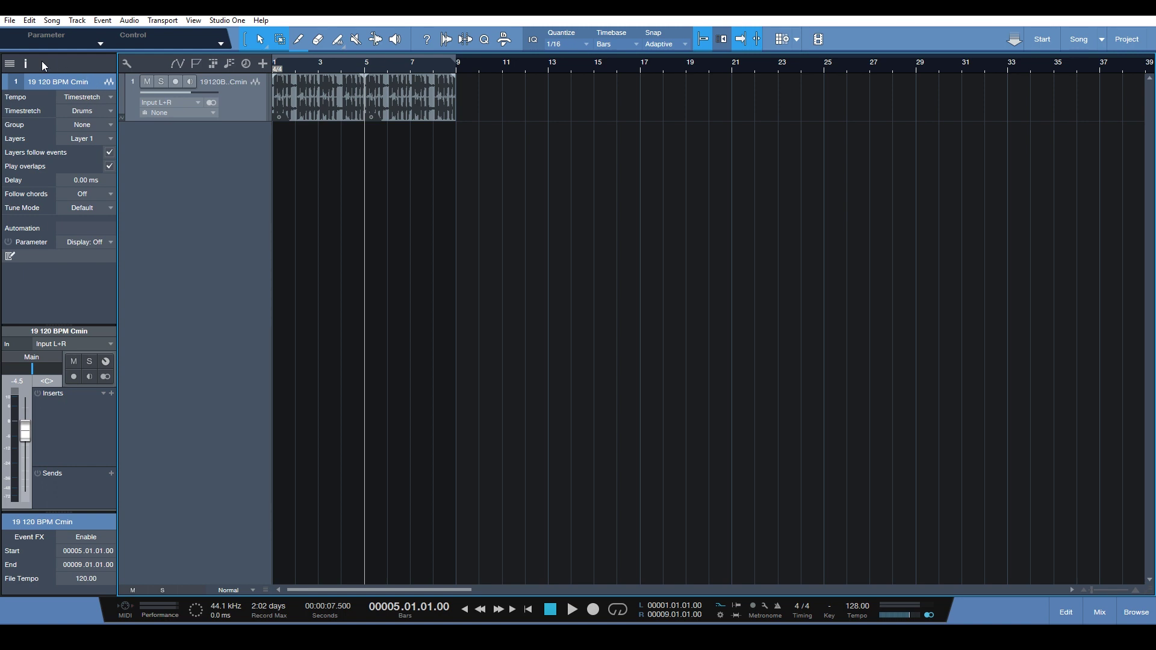
pyautogui.click(26, 64)
pyautogui.click(26, 64)
pyautogui.click(347, 109)
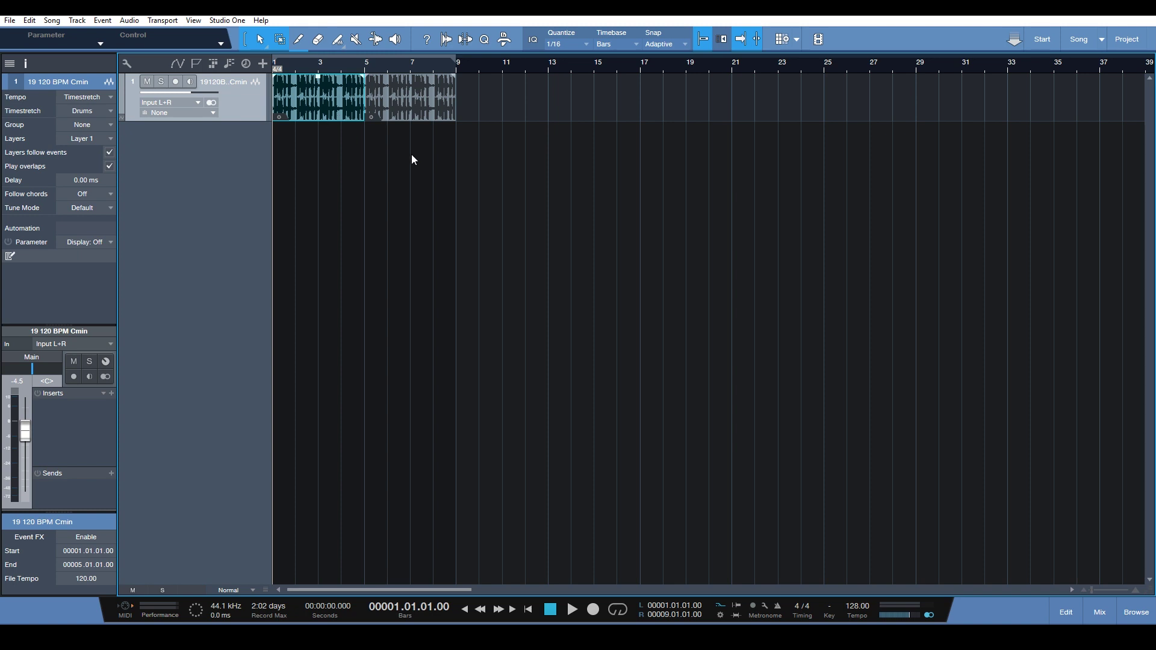
pyautogui.click(403, 111)
pyautogui.click(331, 112)
pyautogui.click(390, 114)
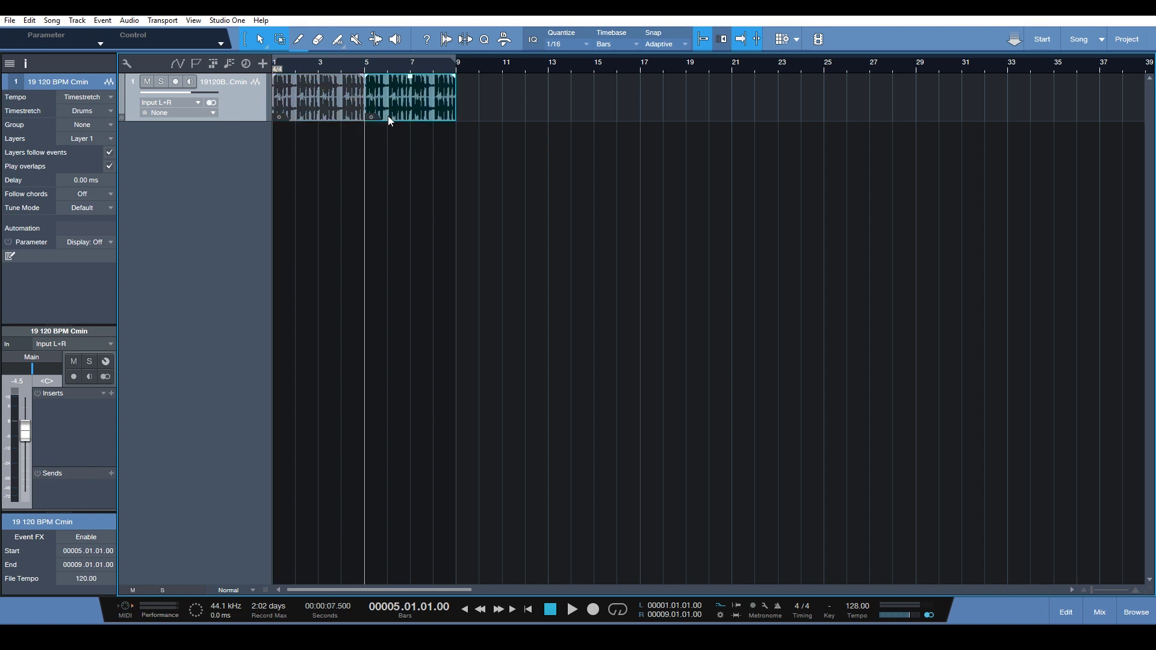
pyautogui.press('Home')
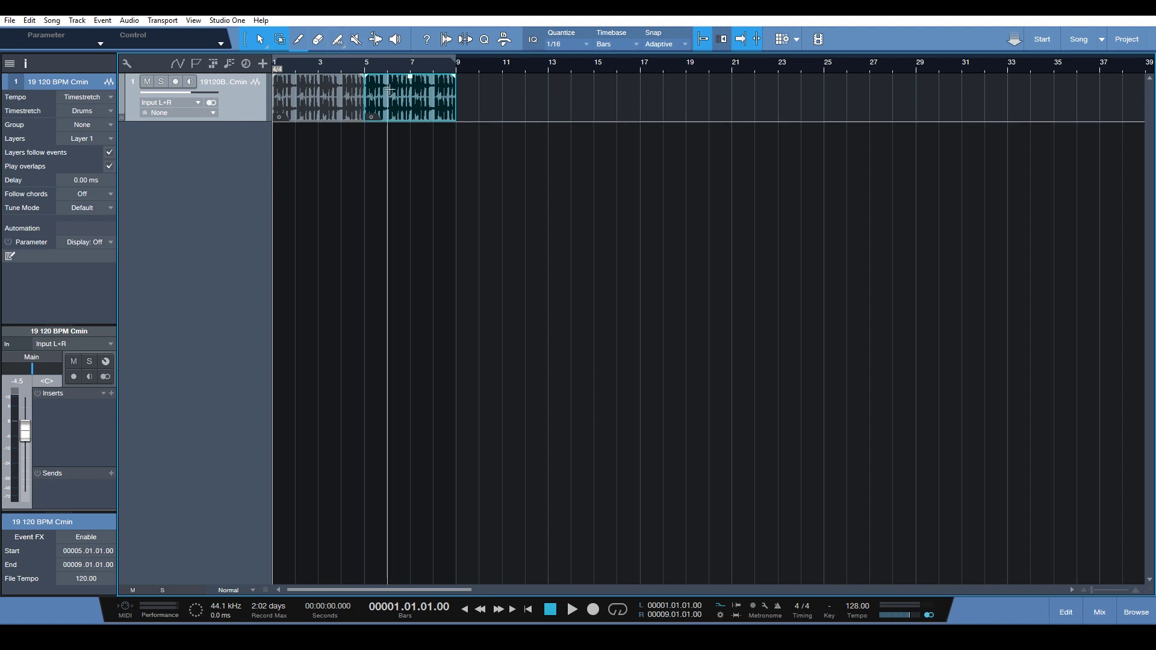
pyautogui.press('space')
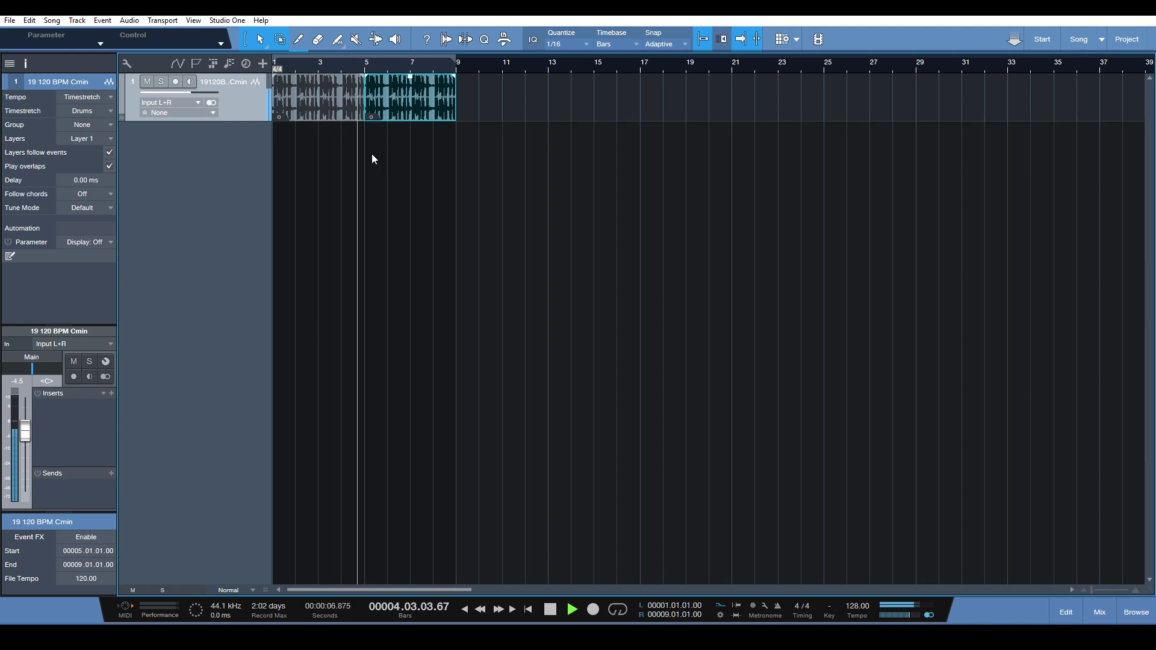
pyautogui.press('space')
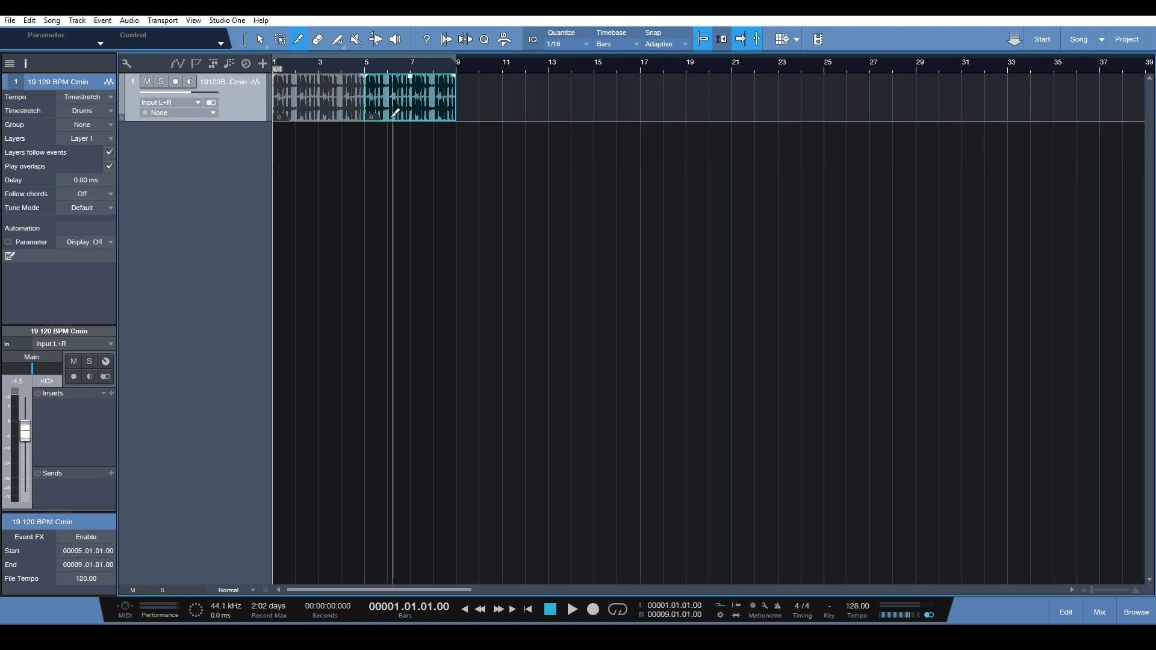
# Step: Split the second vocal event at bar 6.1.2 so bars 5–6 form their own event
pyautogui.keyDown('ctrl'); pyautogui.scroll(3, 388, 127); pyautogui.keyUp('ctrl')
pyautogui.keyDown('ctrl'); pyautogui.scroll(2, 388, 126); pyautogui.keyUp('ctrl')
pyautogui.keyDown('alt'); pyautogui.click(392, 96); pyautogui.keyUp('alt')
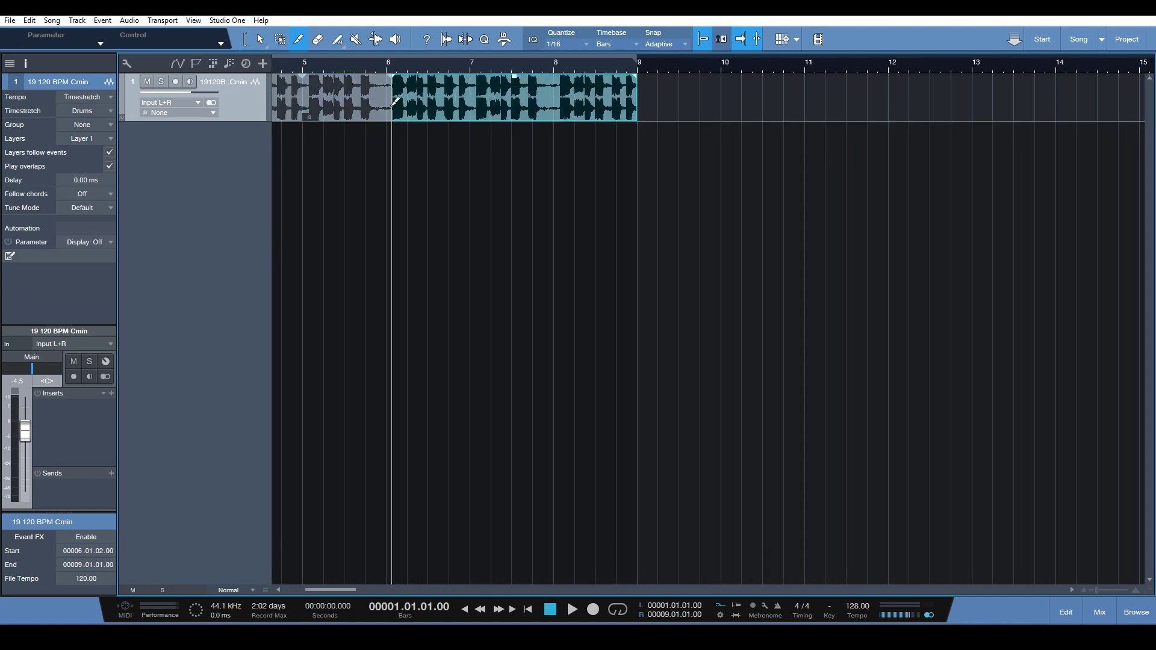
pyautogui.keyDown('alt'); pyautogui.scroll(-1, 327, 158); pyautogui.keyUp('alt')
pyautogui.keyDown('ctrl'); pyautogui.scroll(-2, 327, 157); pyautogui.keyUp('ctrl')
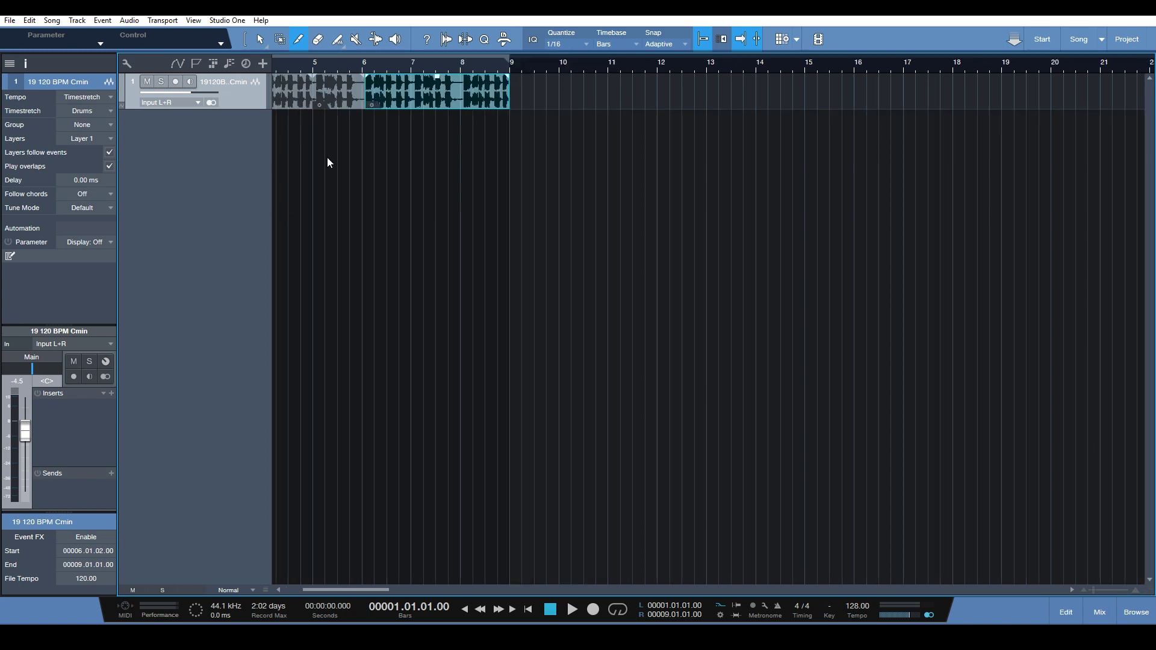
pyautogui.hscroll(-1, 327, 157)
# Step: Select the bar 5–6 event and browse the effect plug-in list without adding anything
pyautogui.press('1')
pyautogui.click(388, 100)
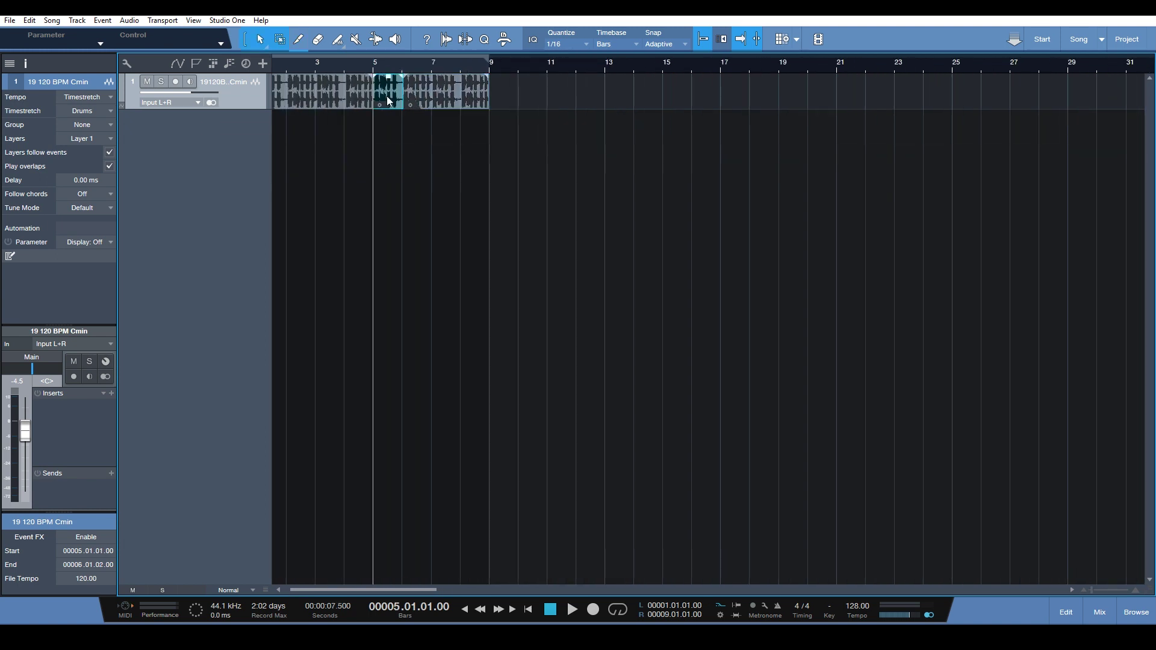
pyautogui.click(110, 394)
pyautogui.click(111, 395)
pyautogui.click(67, 400)
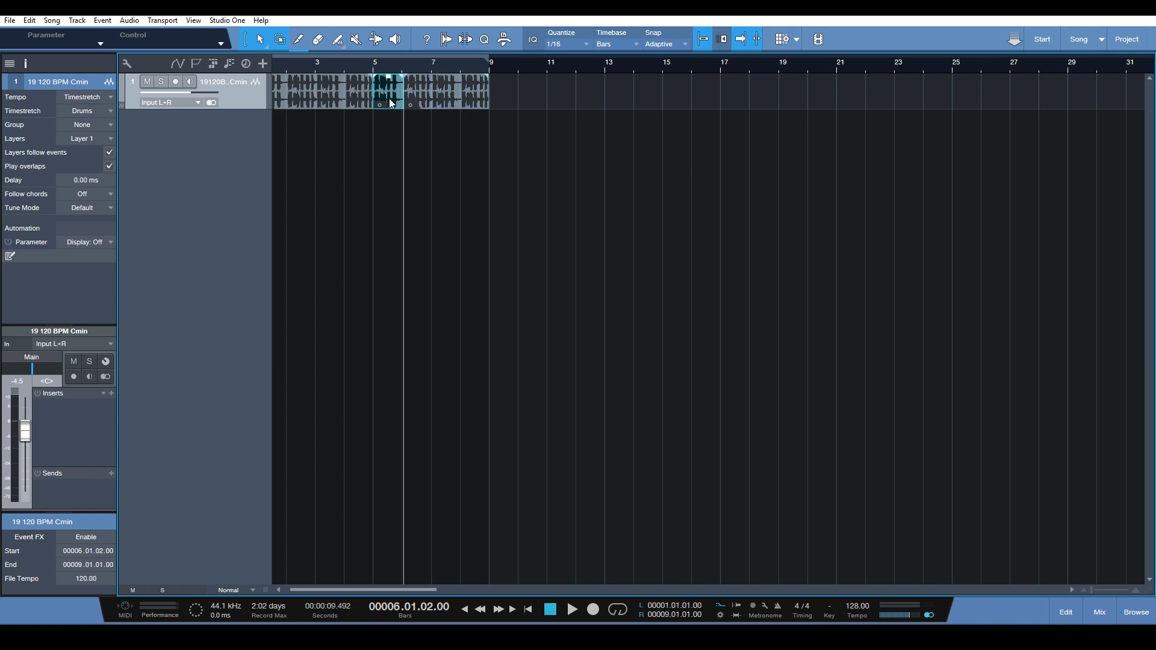
# Step: Compare the bar 1–5, 5–6 and 6–9 events, ending with bar 5–6 selected
pyautogui.click(319, 102)
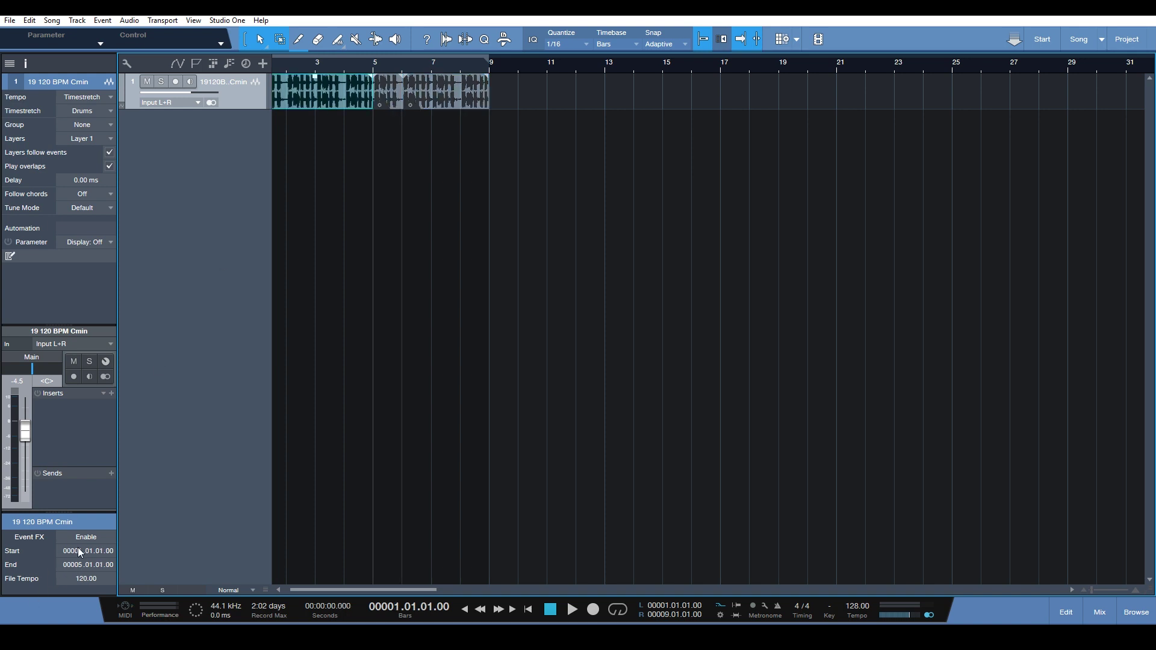
pyautogui.click(395, 91)
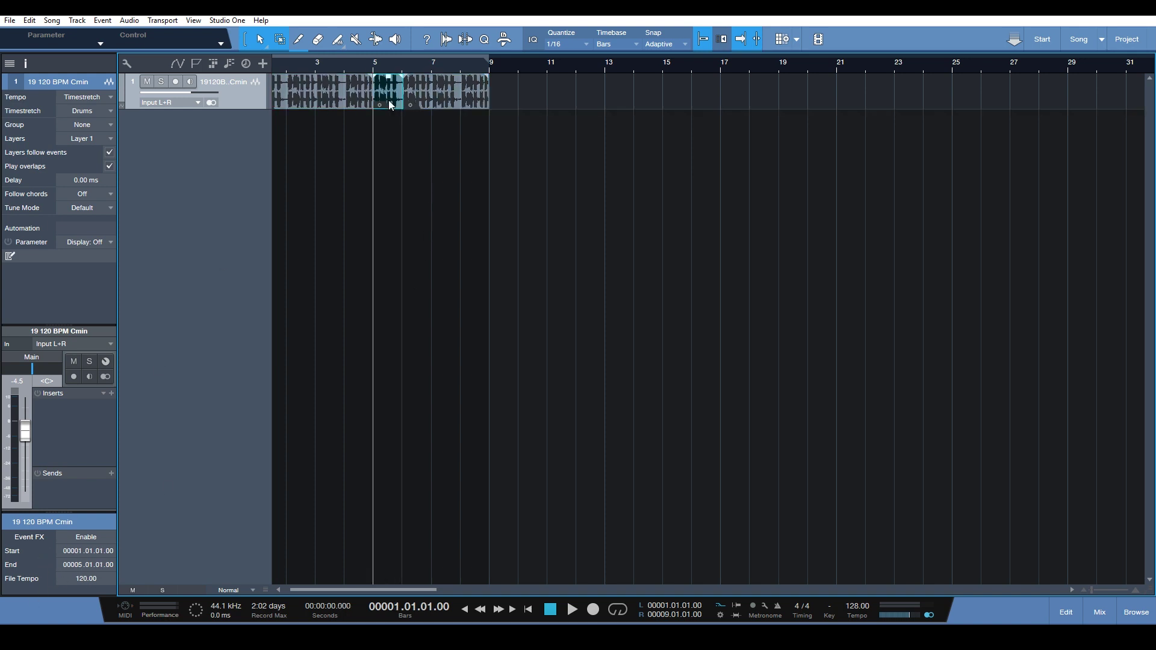
pyautogui.click(423, 107)
pyautogui.click(391, 101)
pyautogui.click(341, 99)
pyautogui.click(390, 102)
# Step: Enlarge the event section and enable Event FX for the bar 5–6 event
pyautogui.moveTo(61, 512); pyautogui.dragTo(131, 372)
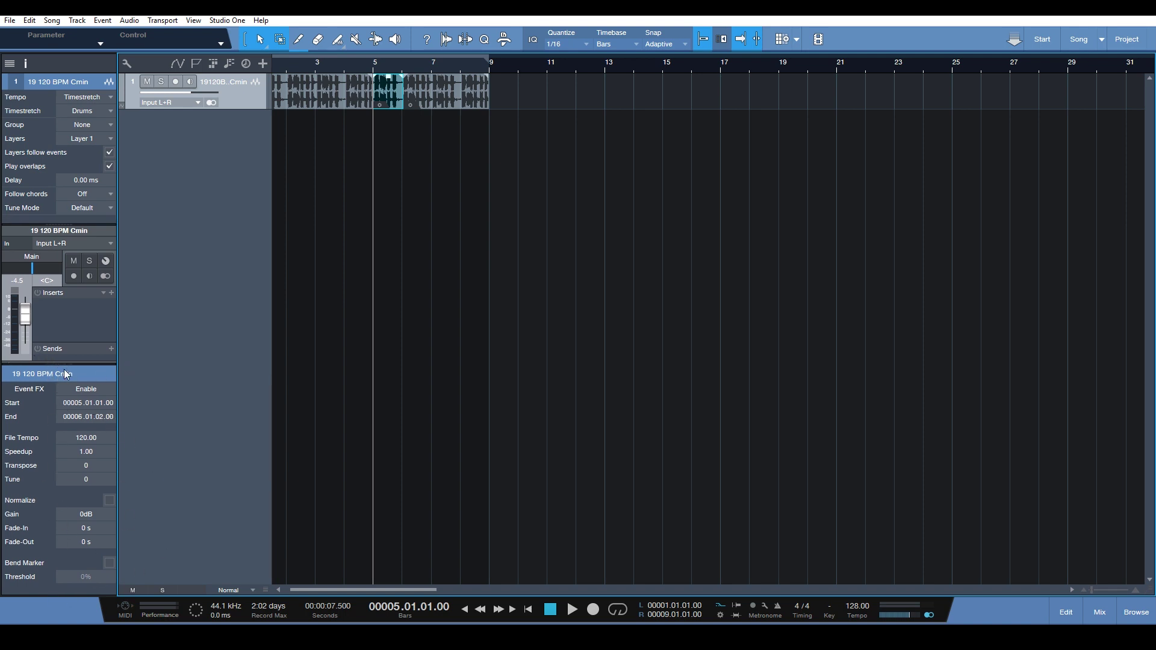
pyautogui.moveTo(60, 363); pyautogui.dragTo(65, 519)
pyautogui.click(86, 544)
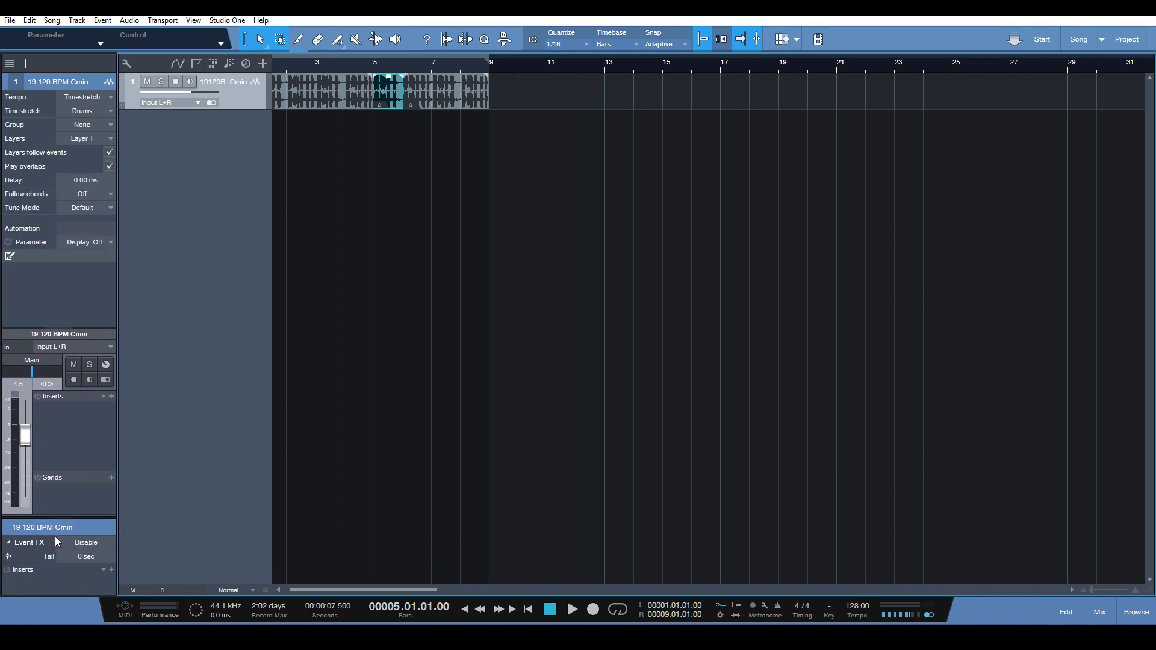
pyautogui.click(76, 543)
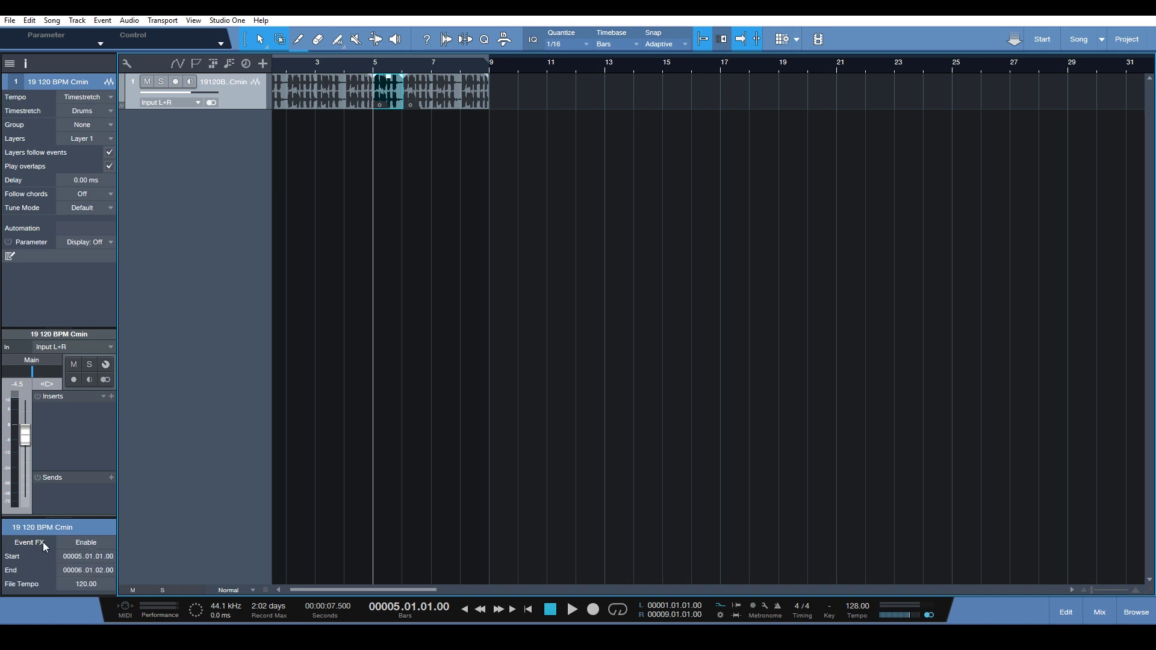
pyautogui.click(84, 544)
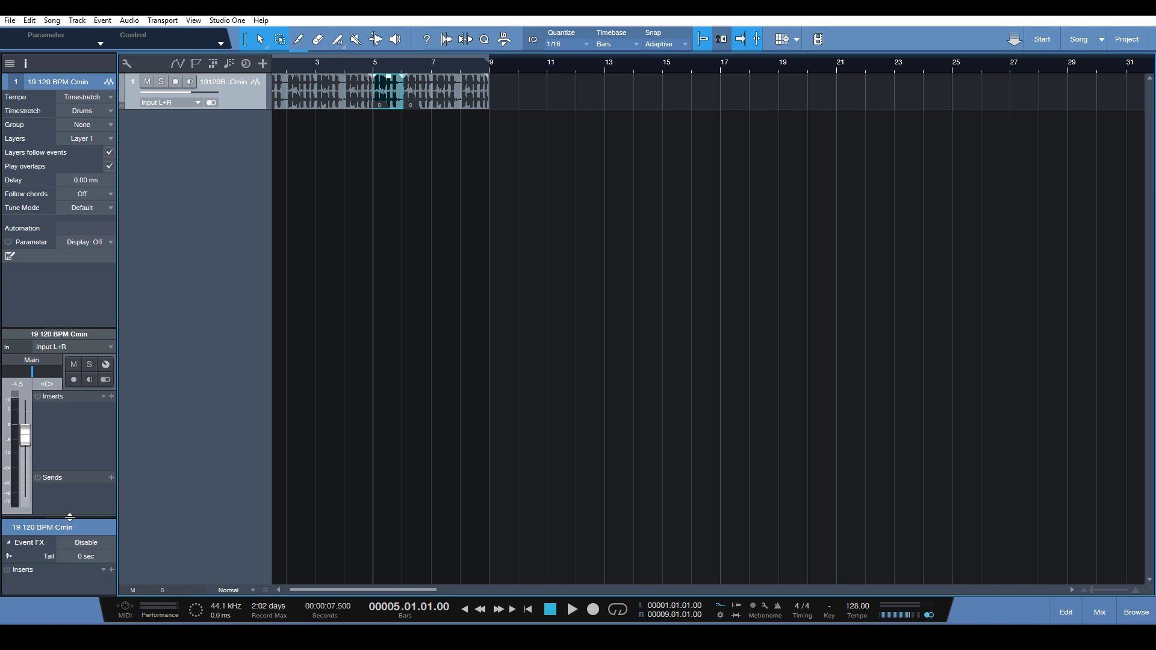
pyautogui.moveTo(70, 517); pyautogui.dragTo(79, 413)
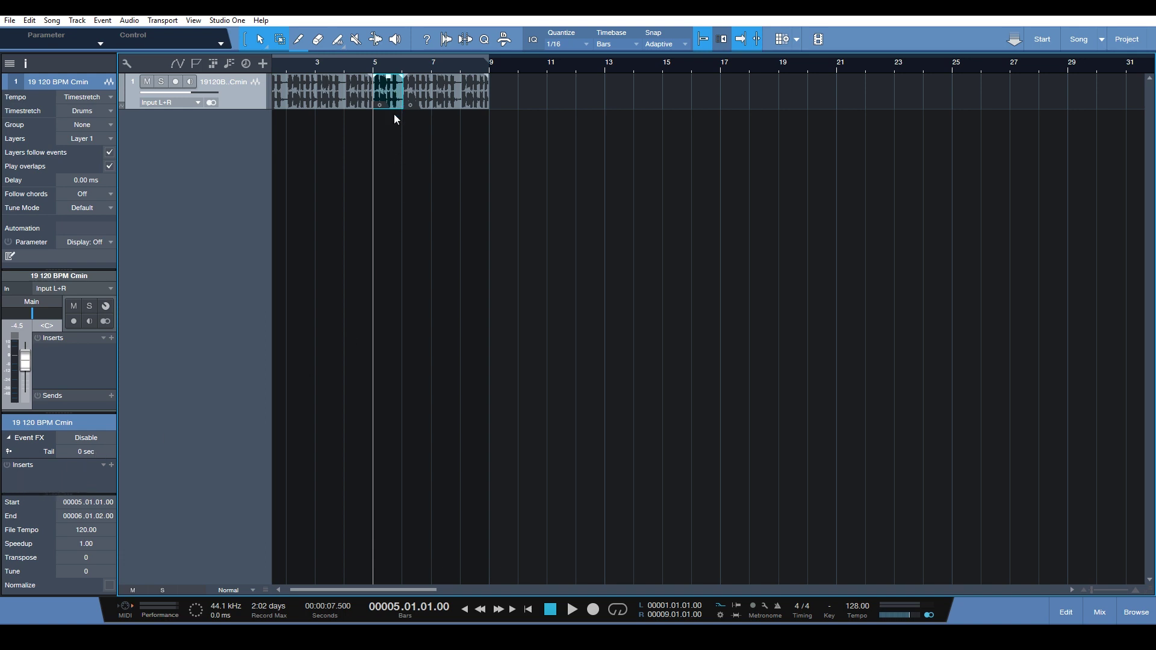
pyautogui.click(111, 464)
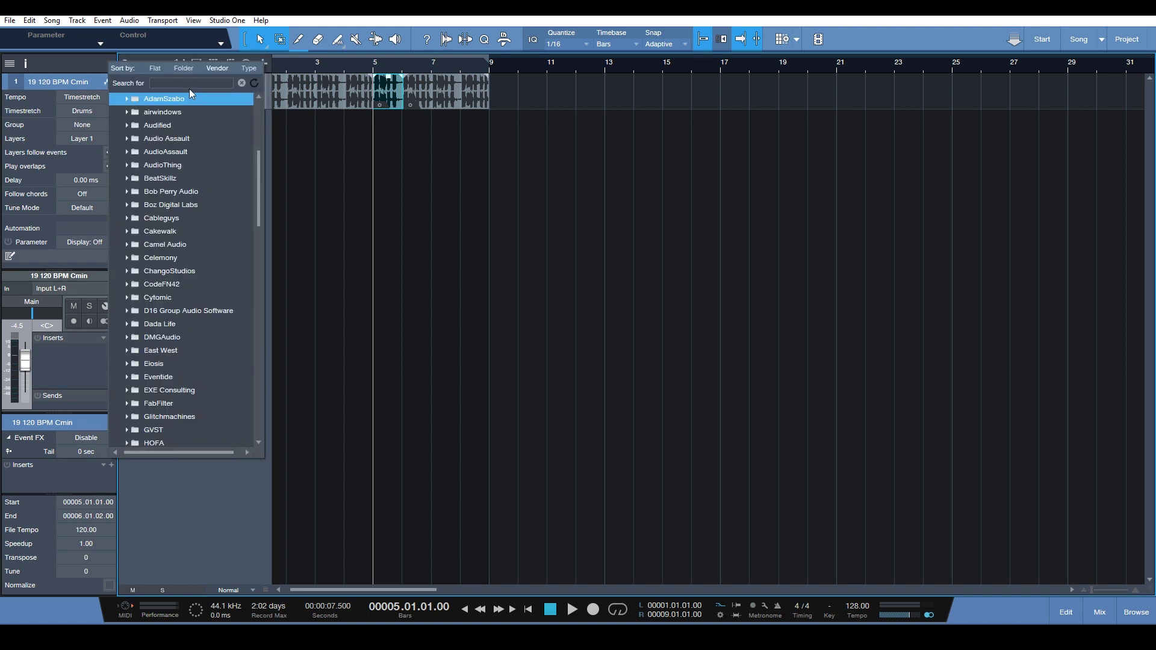
# Step: Search for FutzBox and add it as an Event FX insert on the event
pyautogui.click(178, 88)
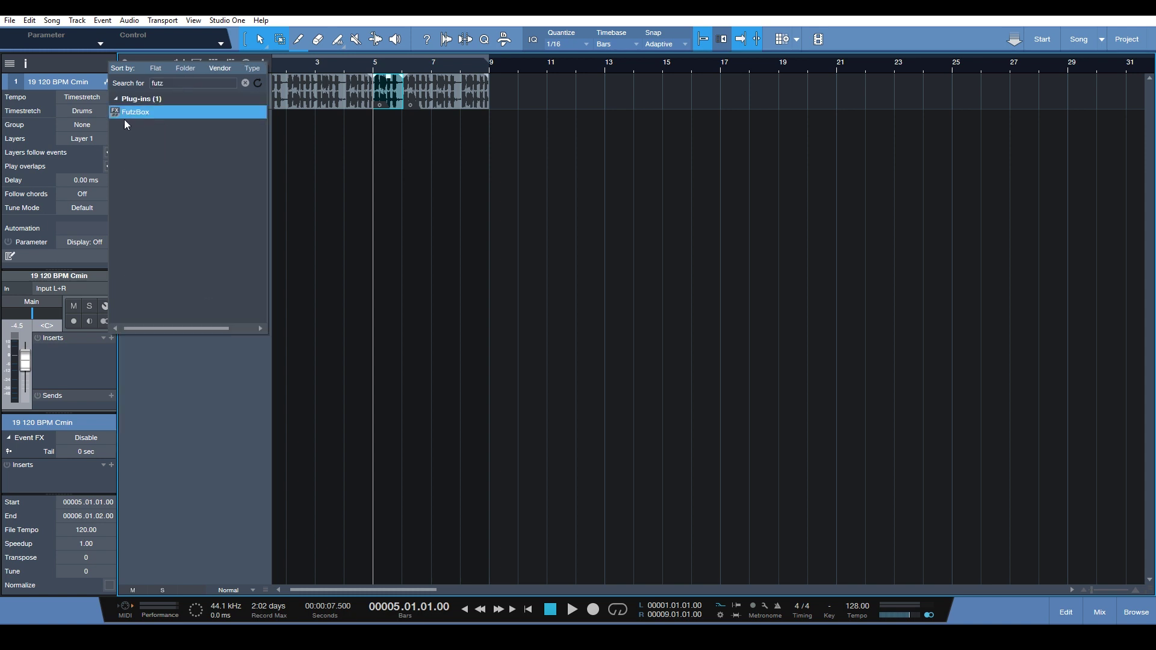
pyautogui.doubleClick(124, 119)
pyautogui.click(461, 152)
# Step: Load FutzBox's Buzz Me In preset, raise output to 1.73 dB, close it and play
pyautogui.click(446, 204)
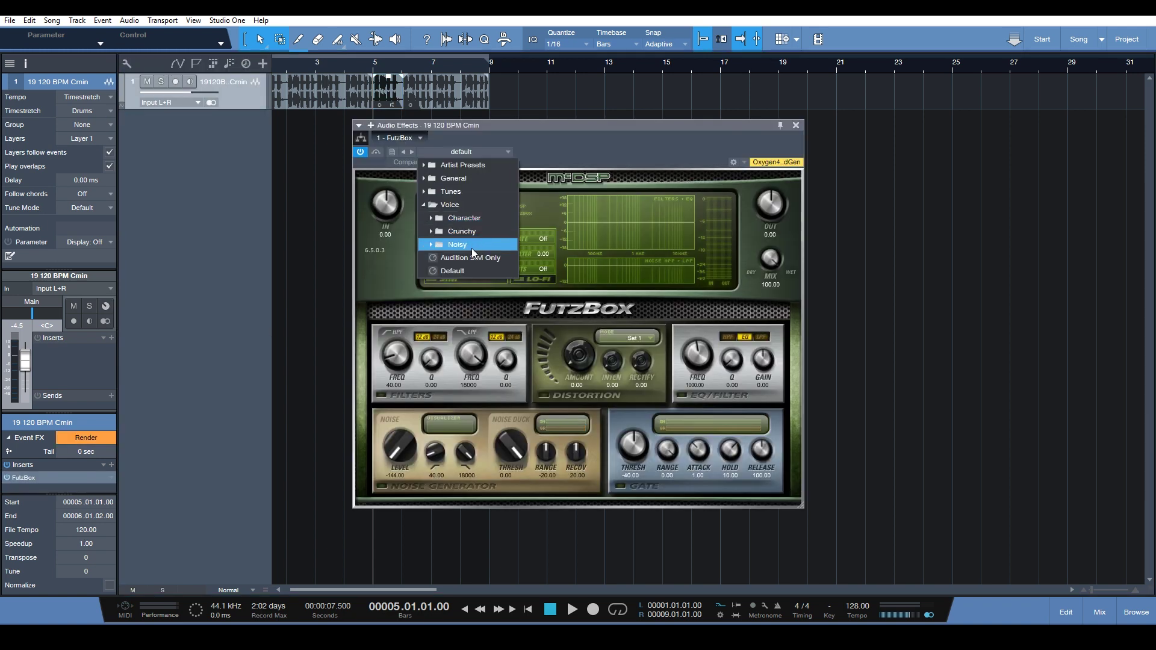
pyautogui.click(466, 218)
pyautogui.click(490, 271)
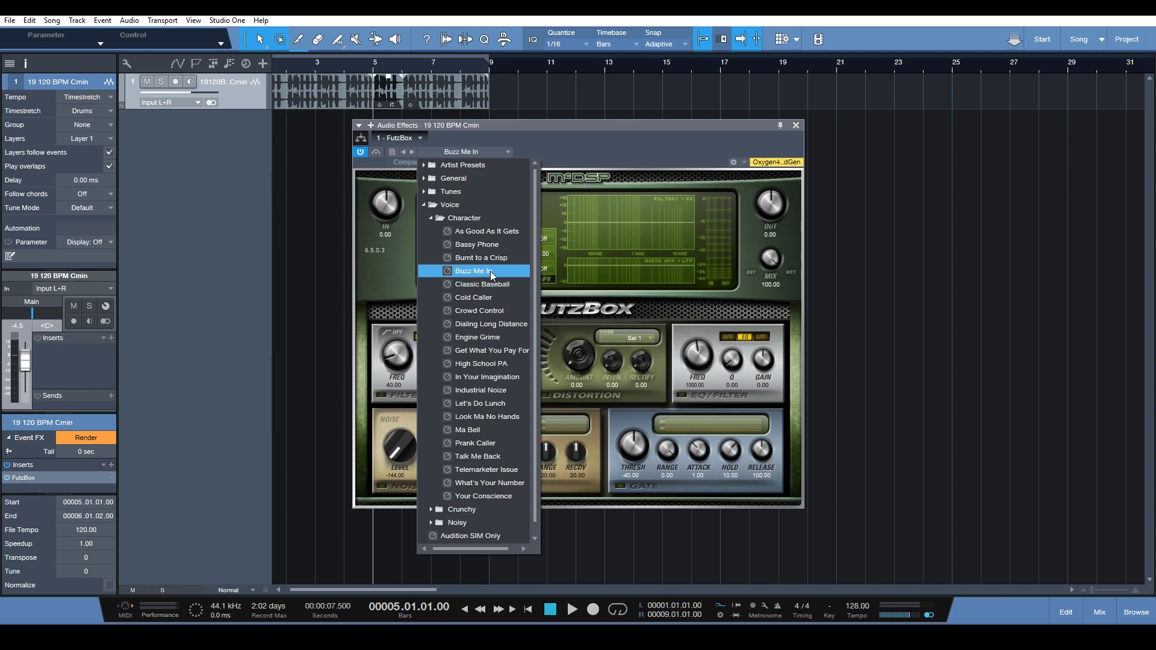
pyautogui.click(725, 150)
pyautogui.moveTo(783, 201); pyautogui.dragTo(790, 199)
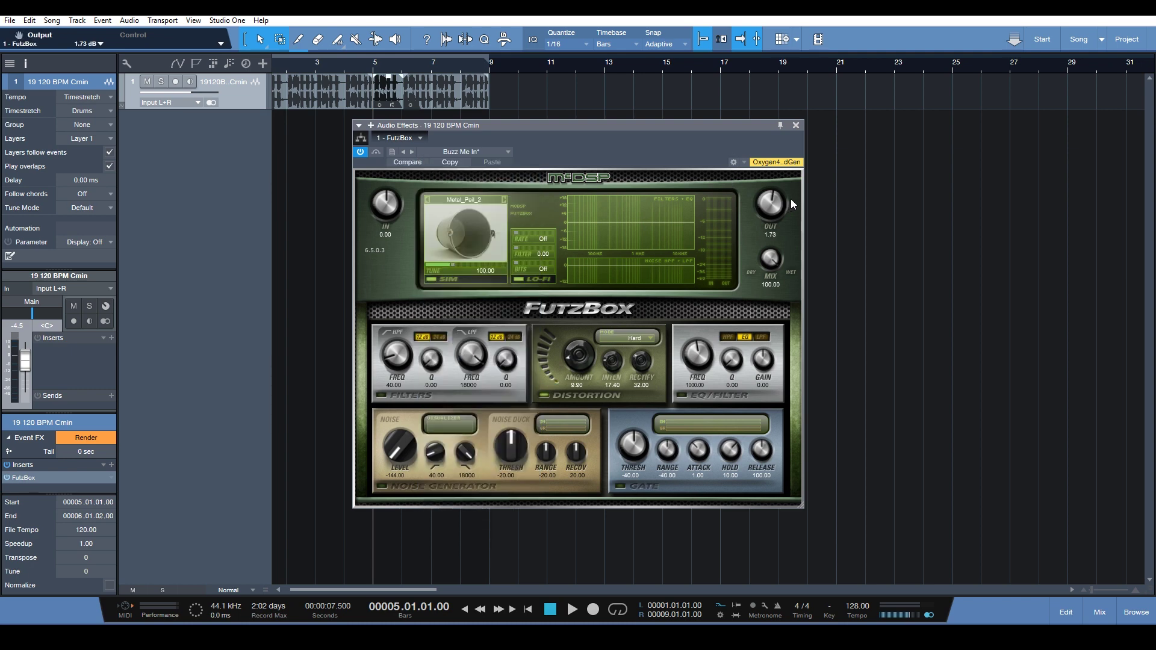
pyautogui.click(796, 125)
pyautogui.press('space')
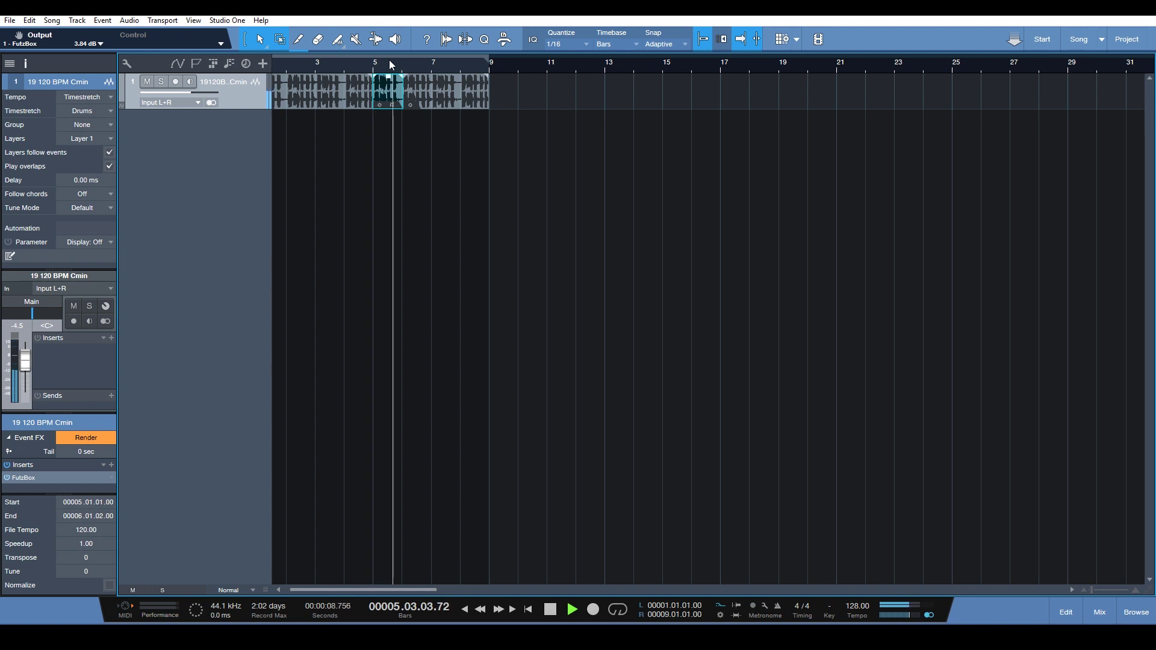
pyautogui.press('space')
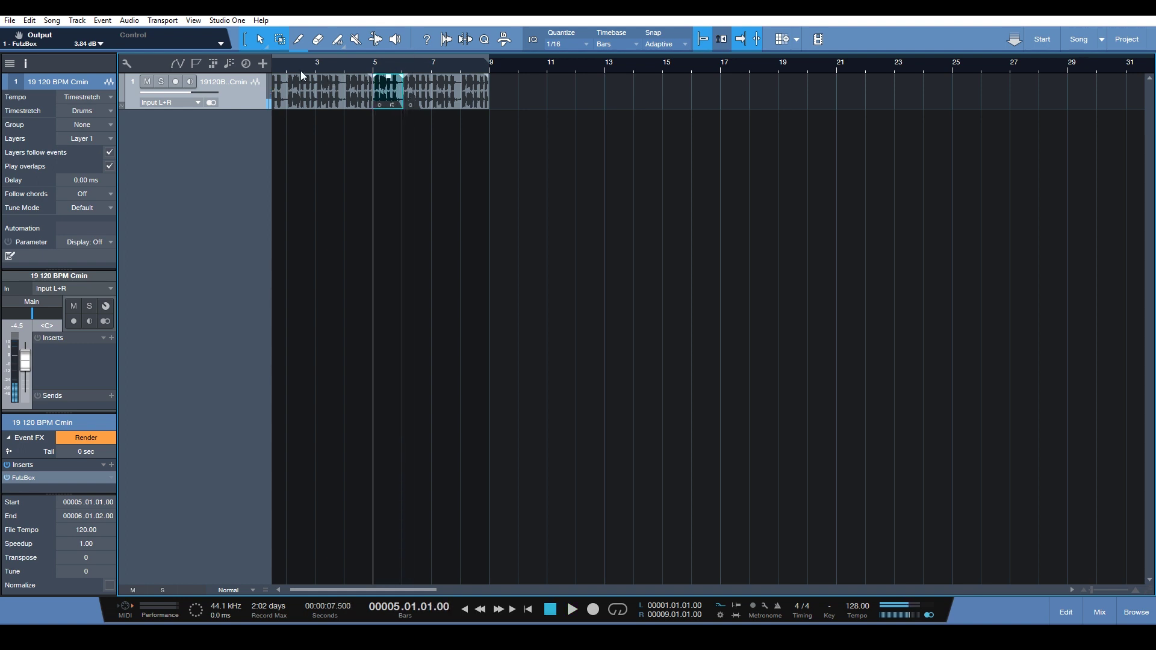
pyautogui.click(295, 69)
pyautogui.press('Home')
pyautogui.press('space')
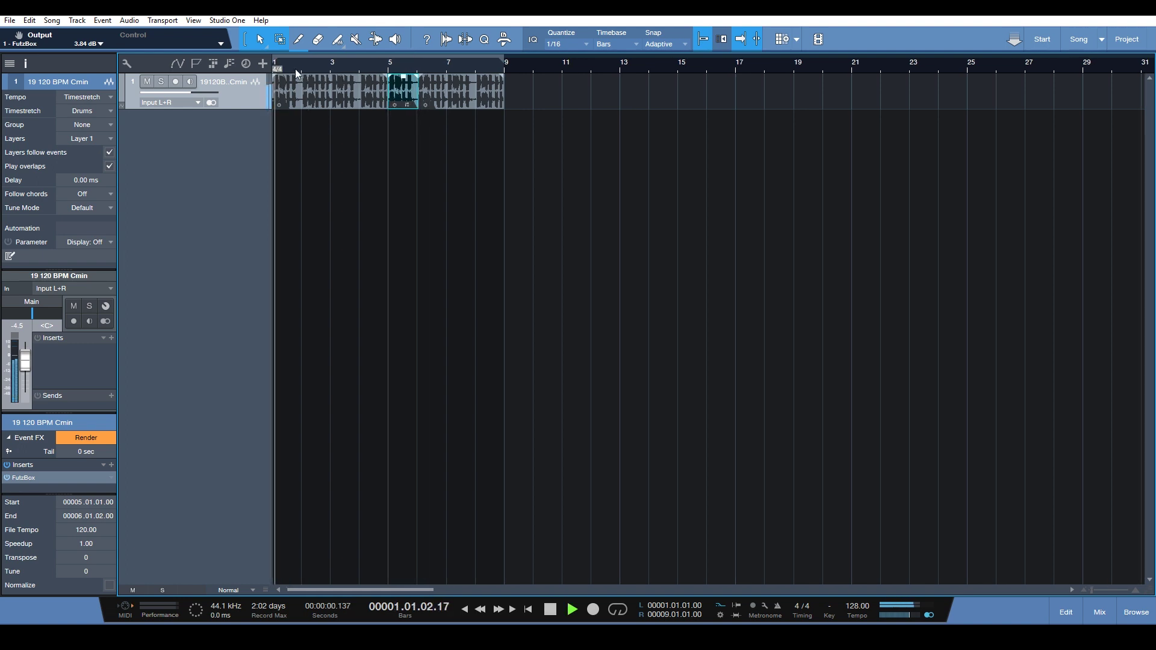
pyautogui.click(377, 160)
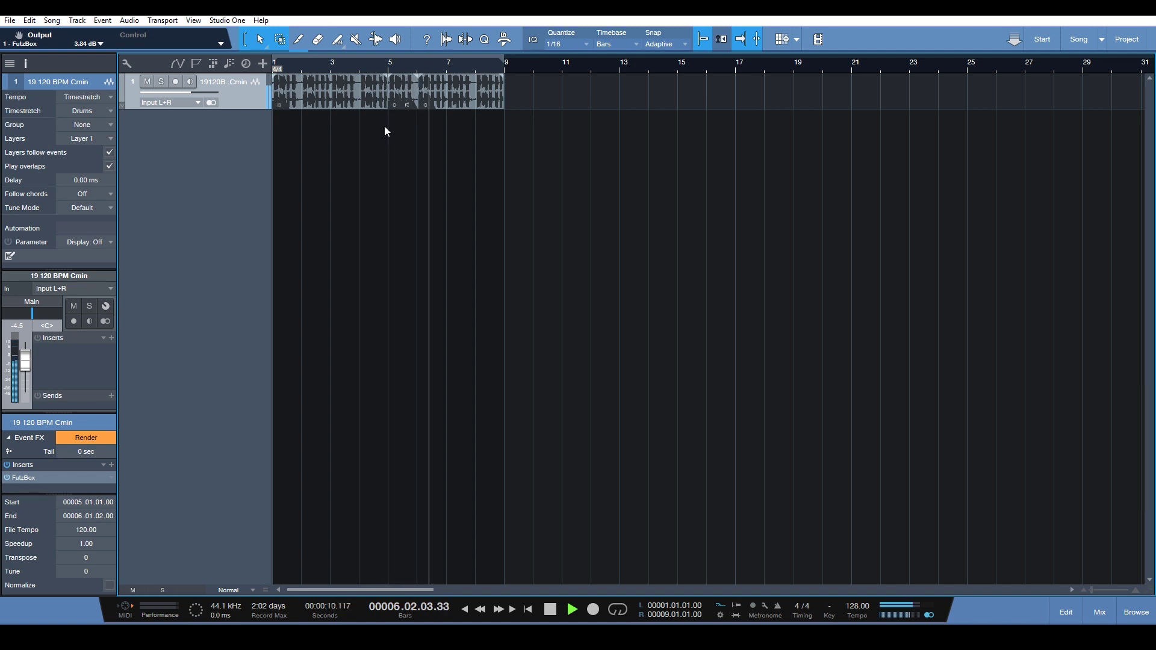
pyautogui.press('space')
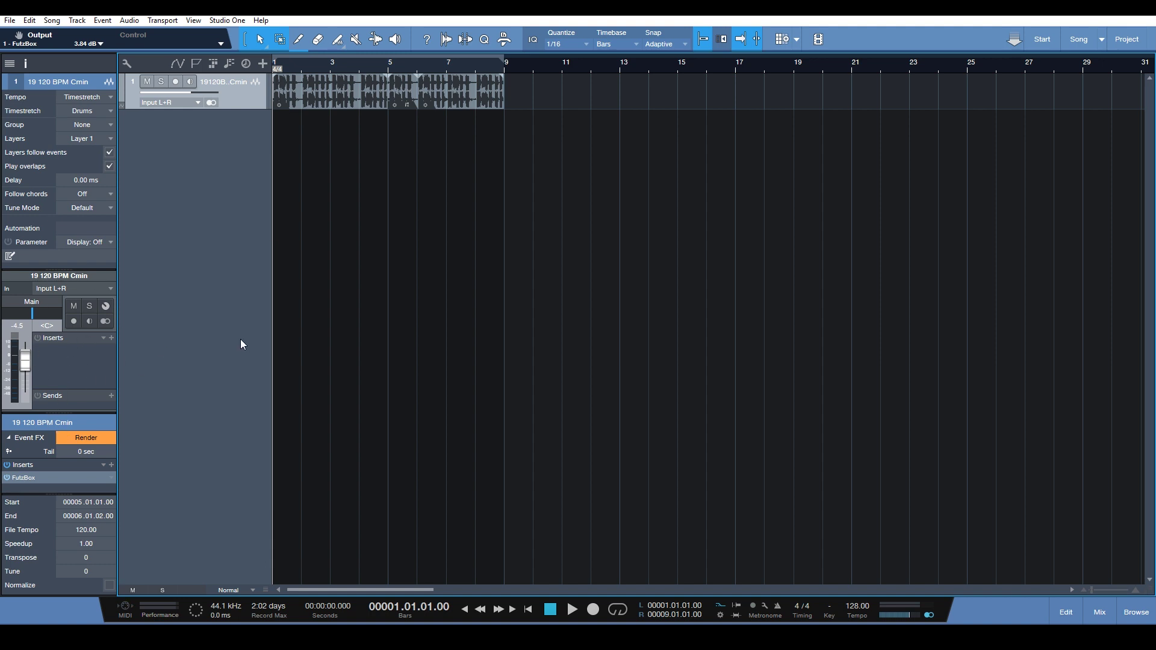
# Step: Search for Phazor and insert it on the vocal track's Inserts
pyautogui.click(112, 338)
pyautogui.scroll(5, 200, 107)
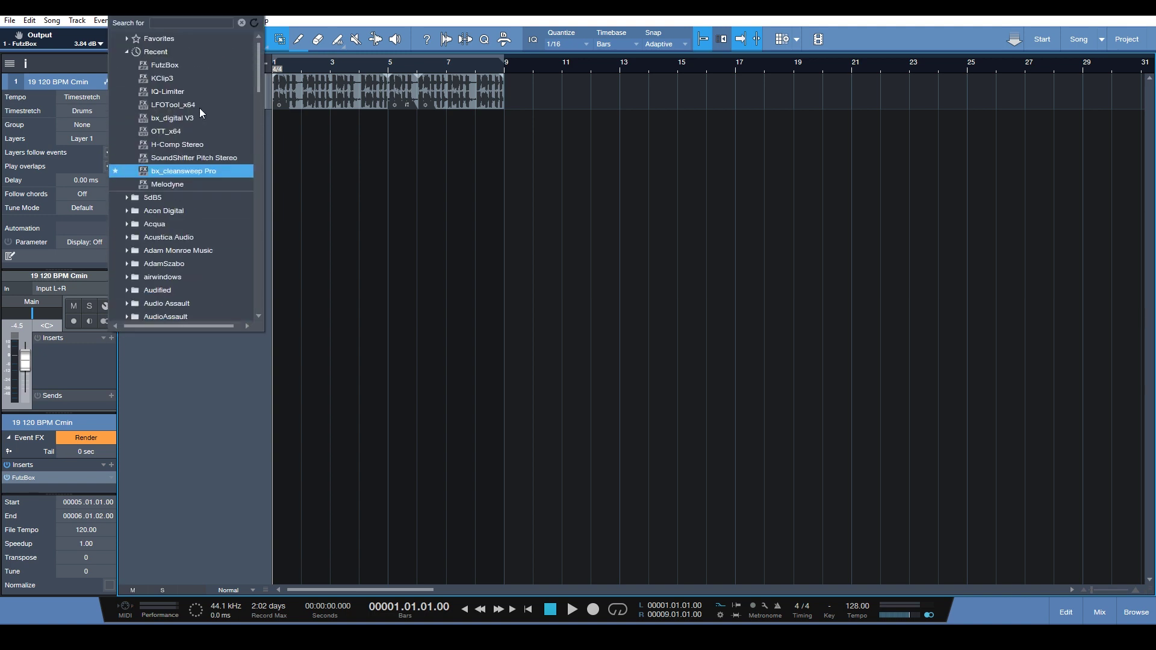
pyautogui.click(191, 22)
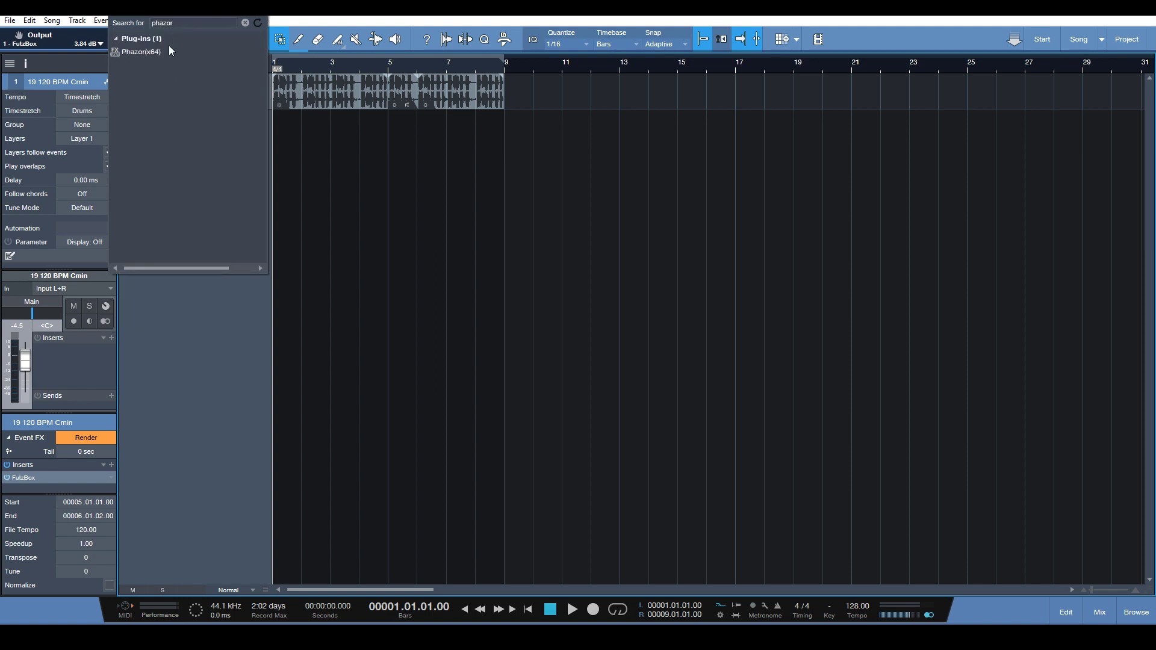
pyautogui.click(168, 45)
# Step: Play the track with Phazor applied, moving the Phazor window aside, then stop
pyautogui.press('space')
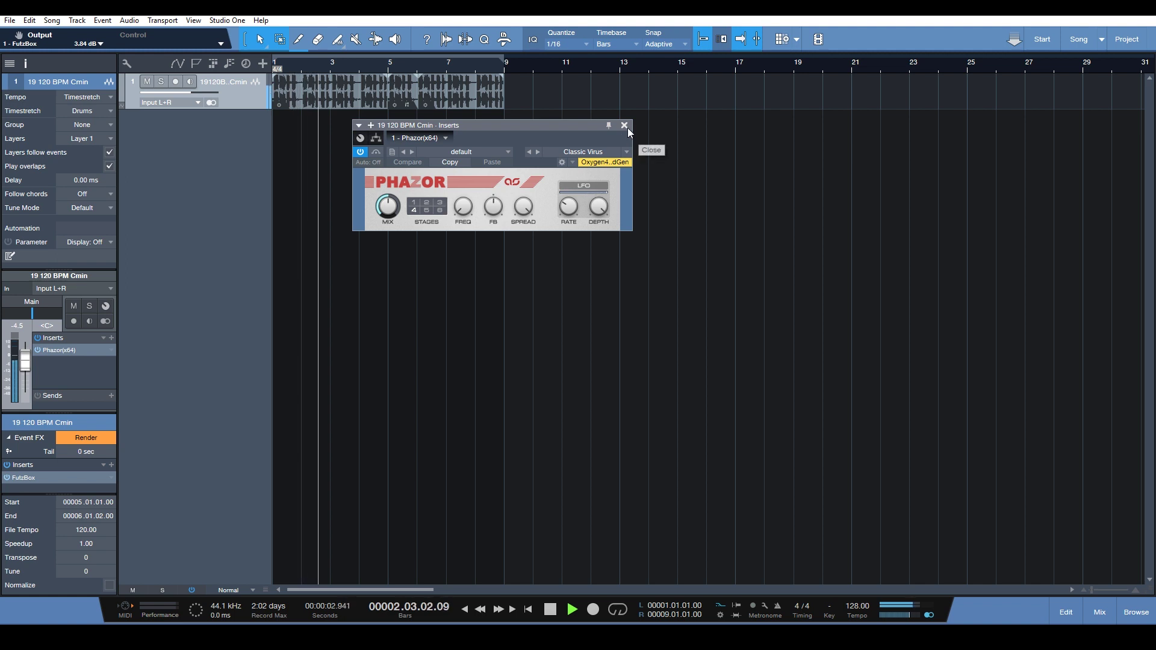
pyautogui.press('space')
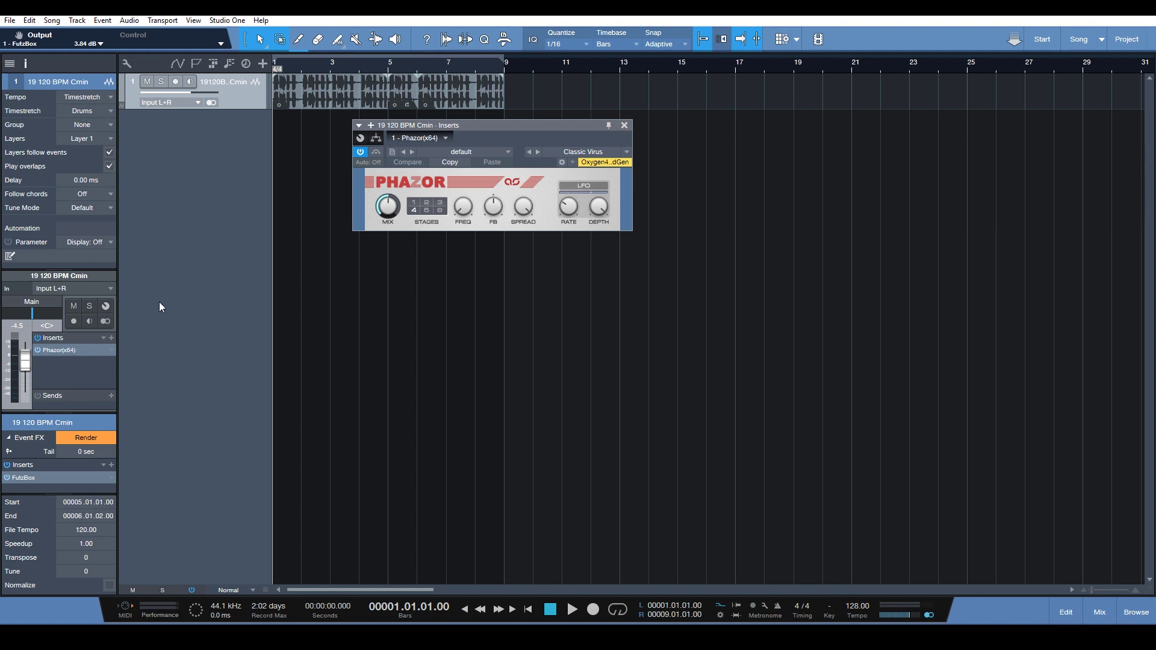
pyautogui.press('space')
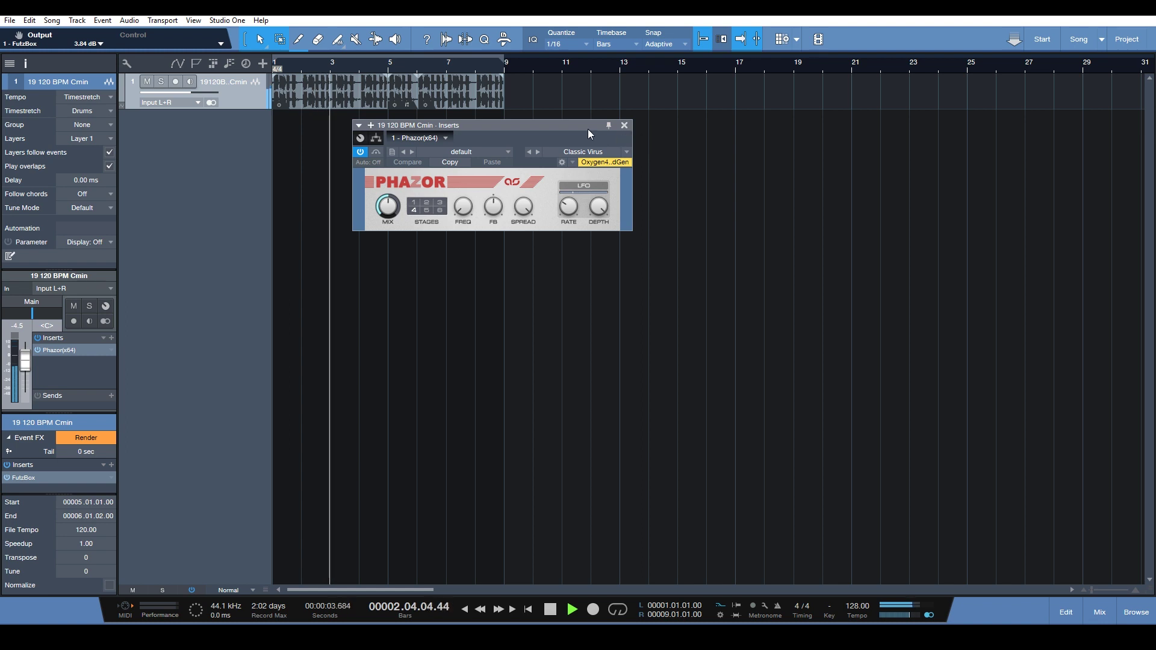
pyautogui.moveTo(588, 129); pyautogui.dragTo(739, 83)
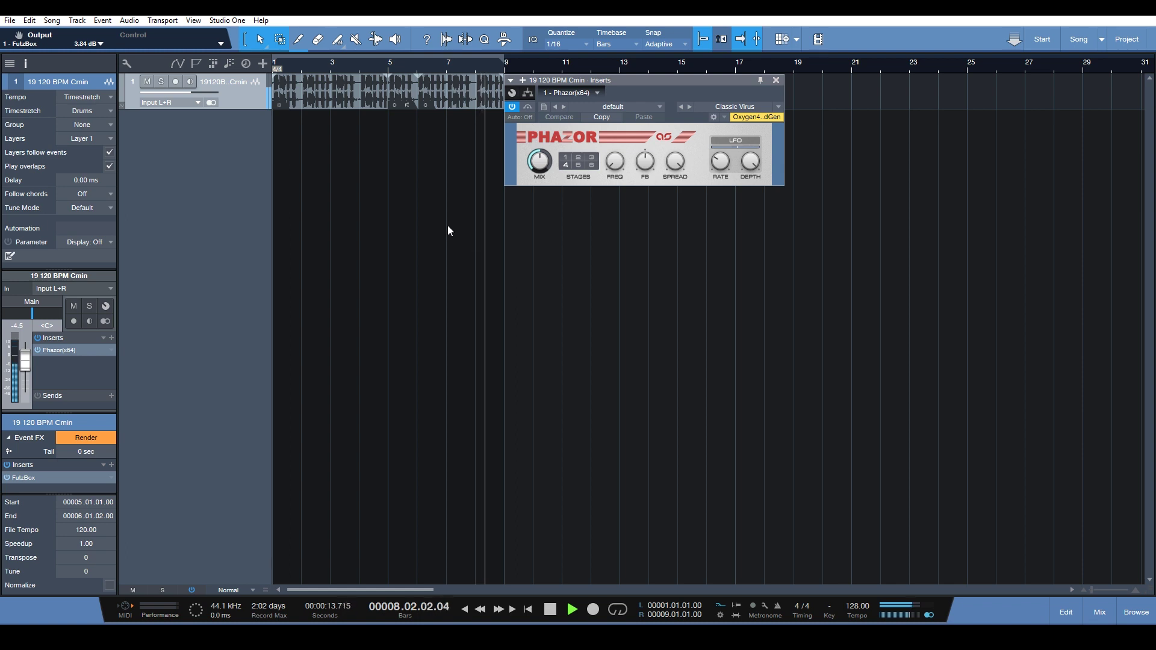
pyautogui.press('space')
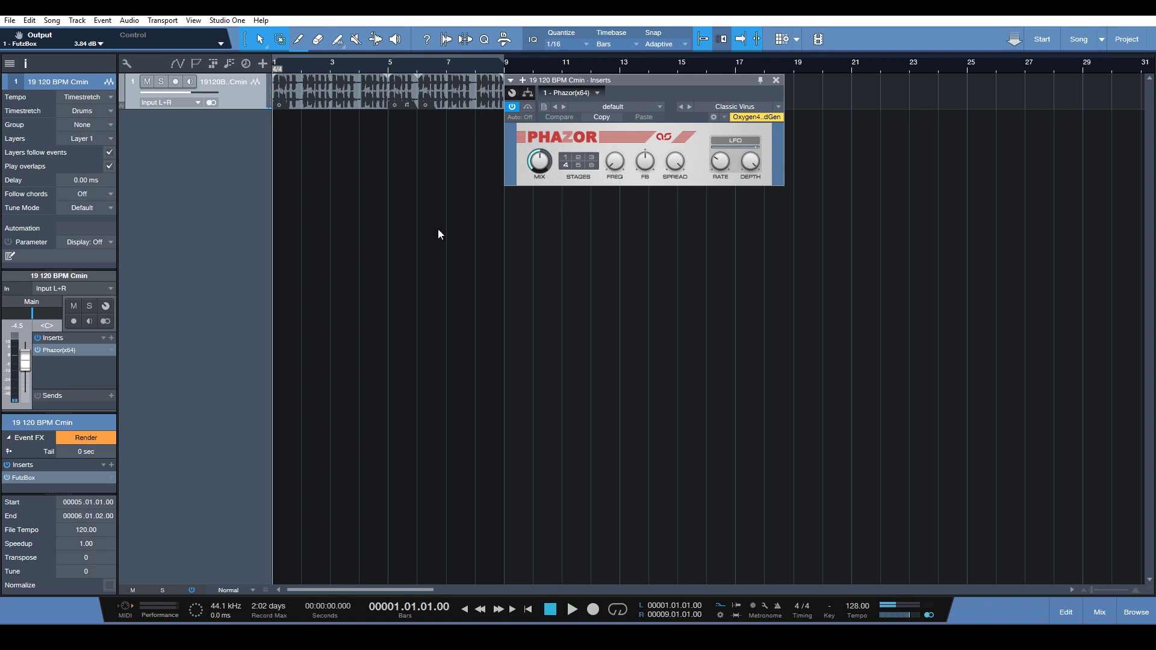
# Step: Remove Phazor from the track inserts and select the bars 1–5 event
pyautogui.click(110, 348)
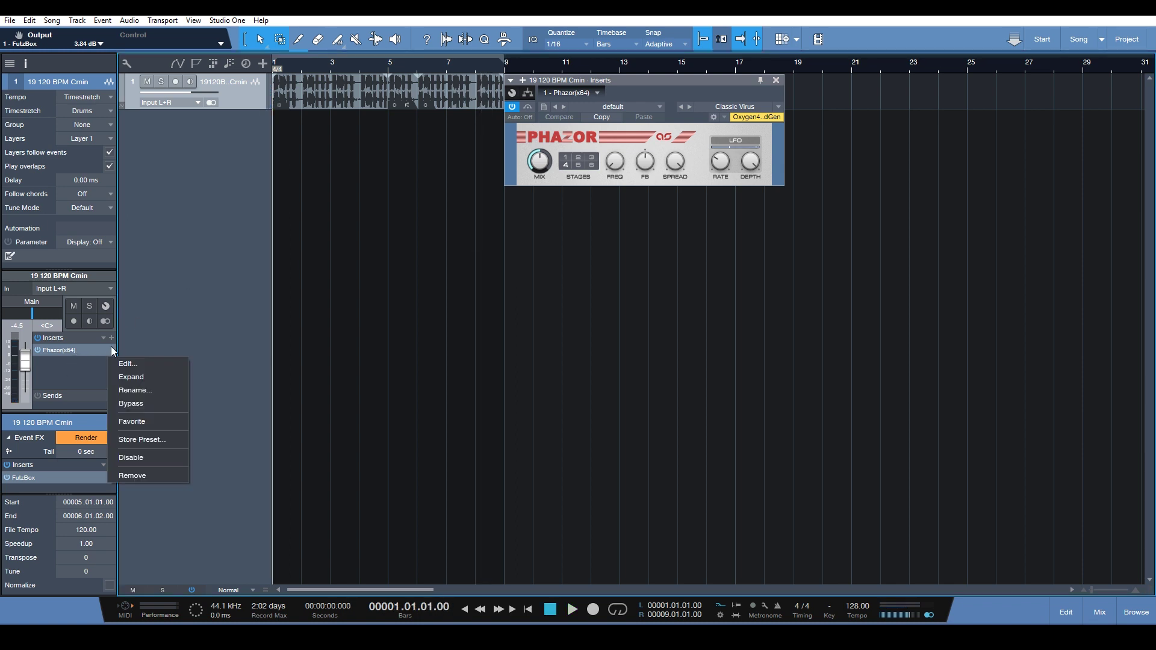
pyautogui.click(134, 479)
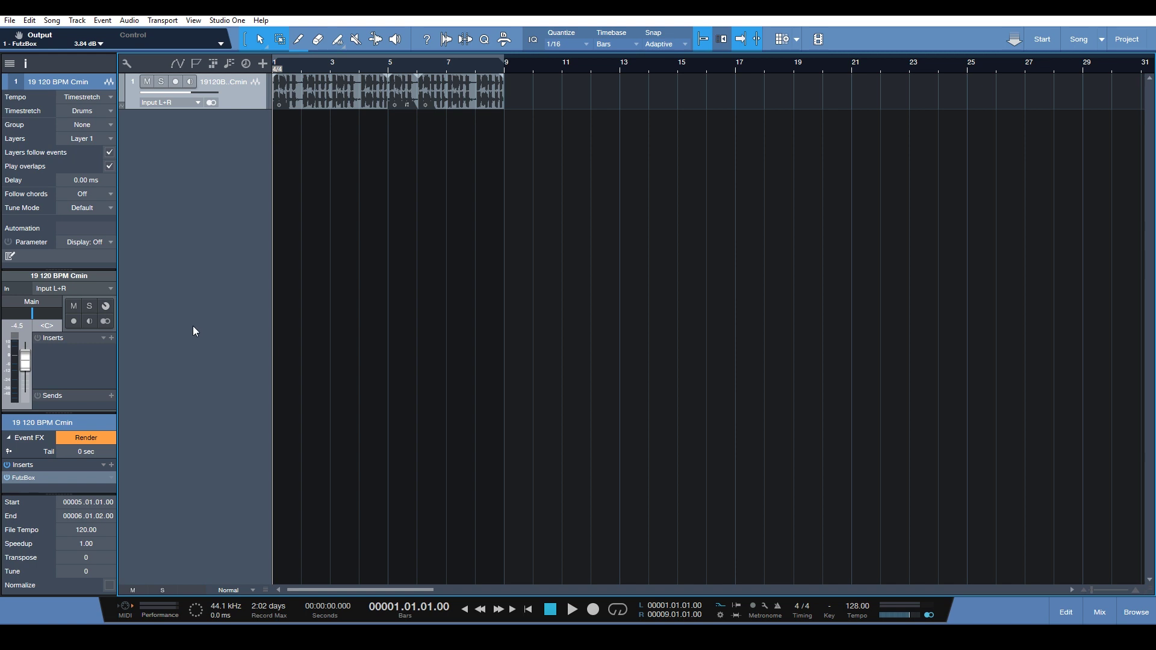
pyautogui.click(403, 106)
pyautogui.click(454, 103)
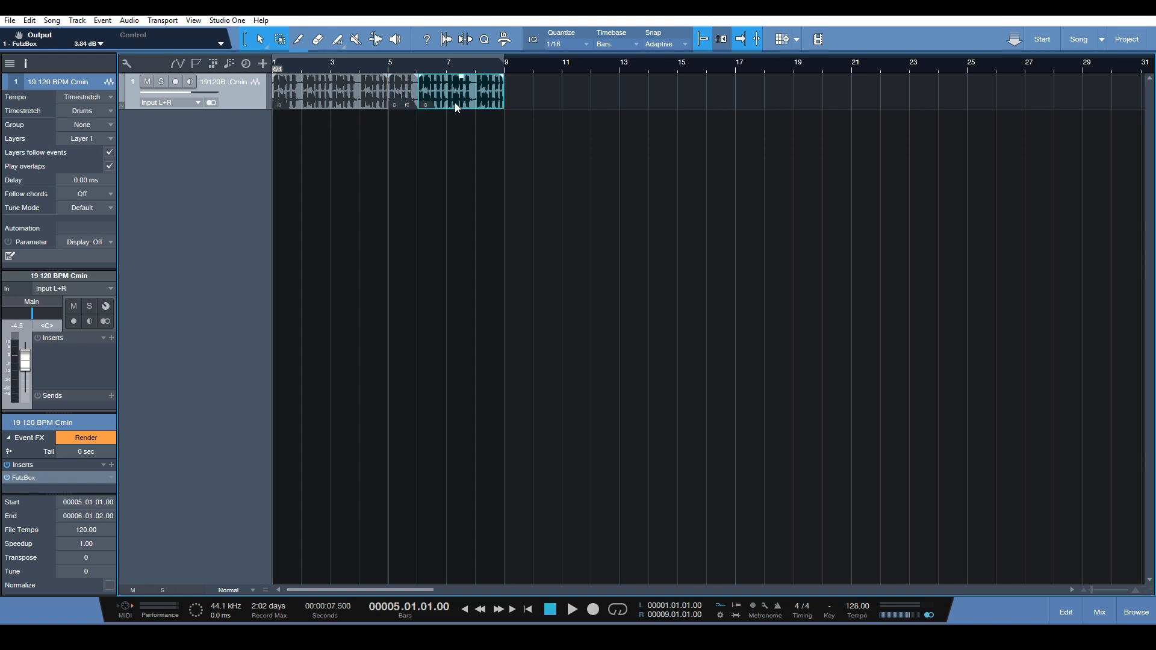
pyautogui.click(378, 100)
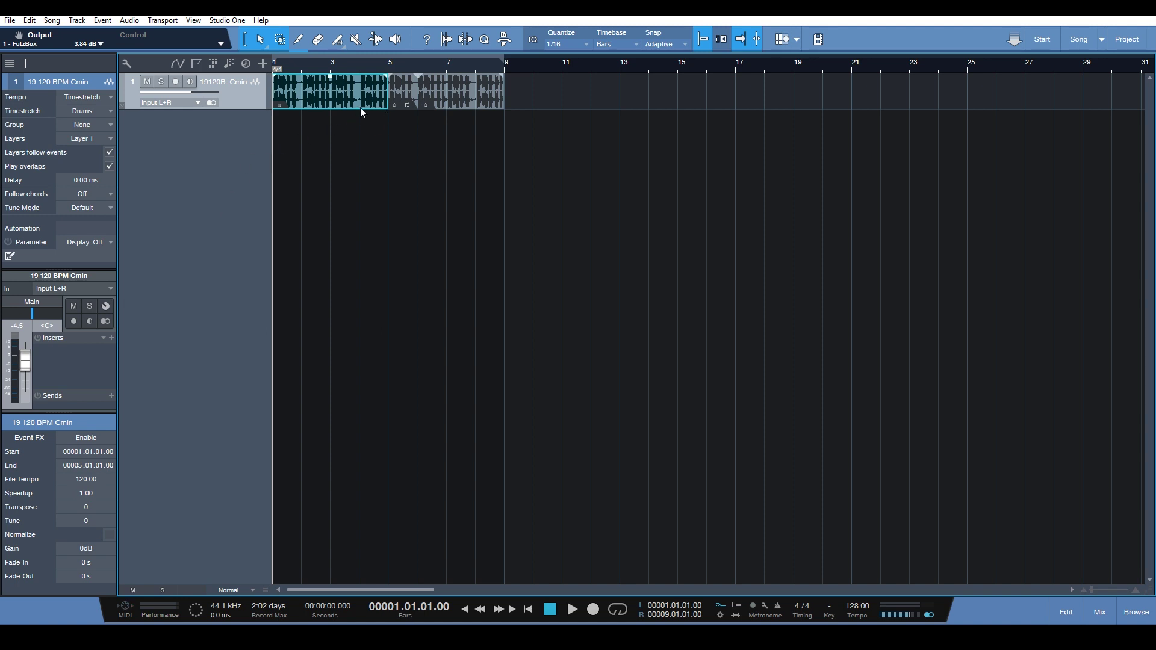
pyautogui.click(401, 94)
pyautogui.click(374, 95)
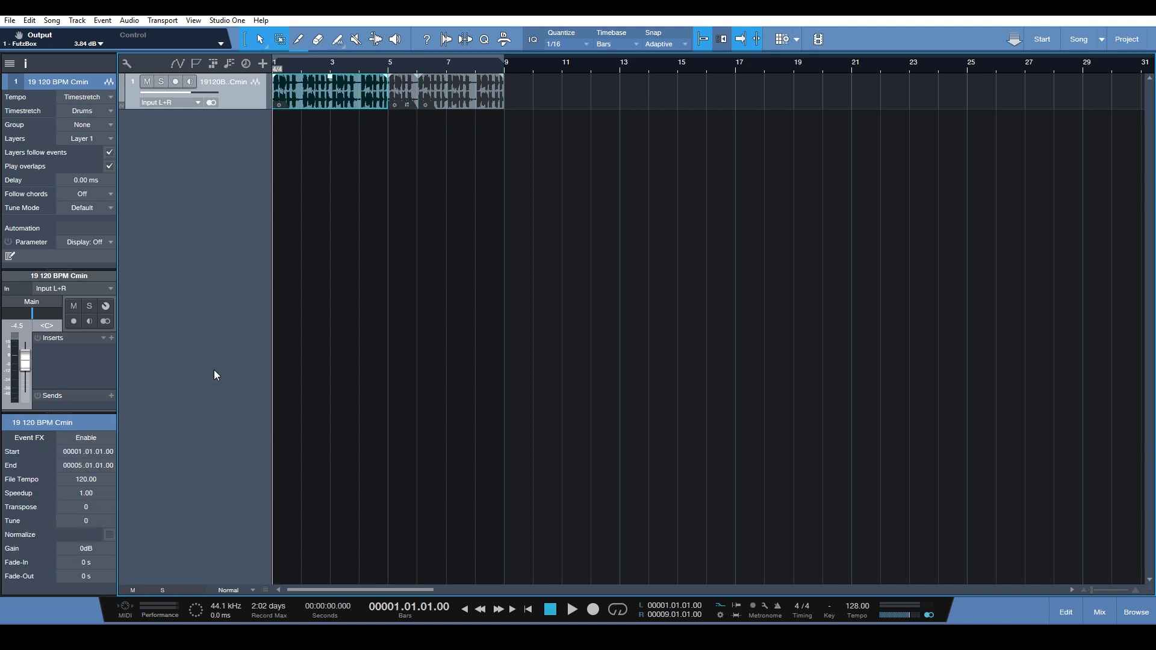
# Step: Enable Event FX on the bars 1–5 event and add Phazor as its insert
pyautogui.click(86, 438)
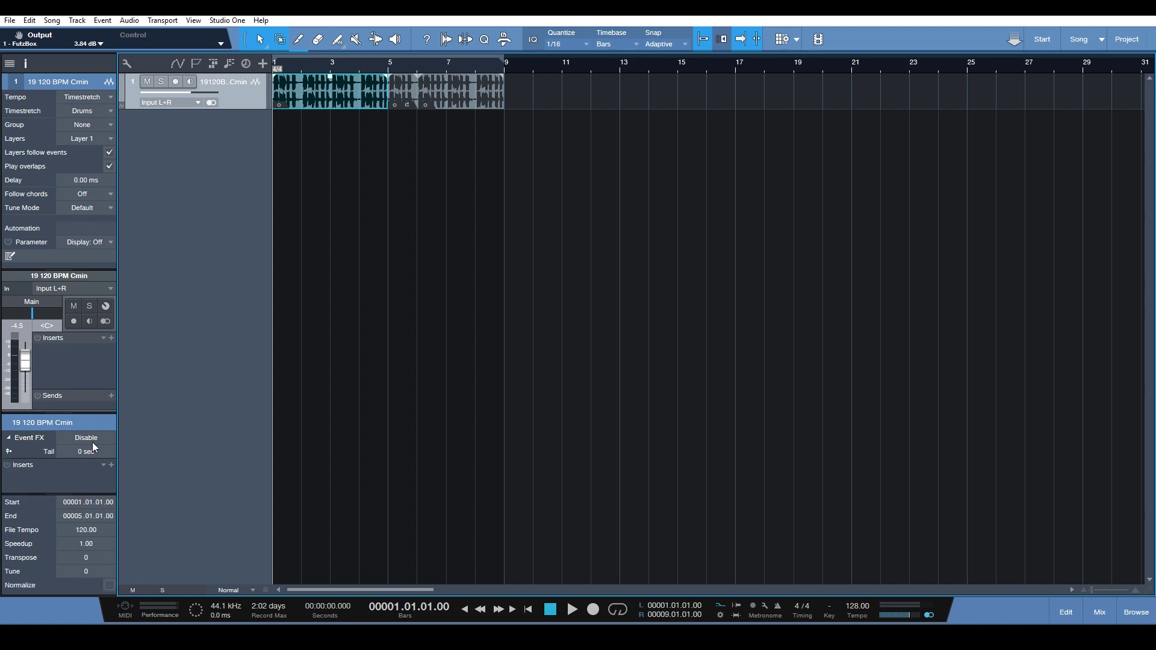
pyautogui.click(112, 465)
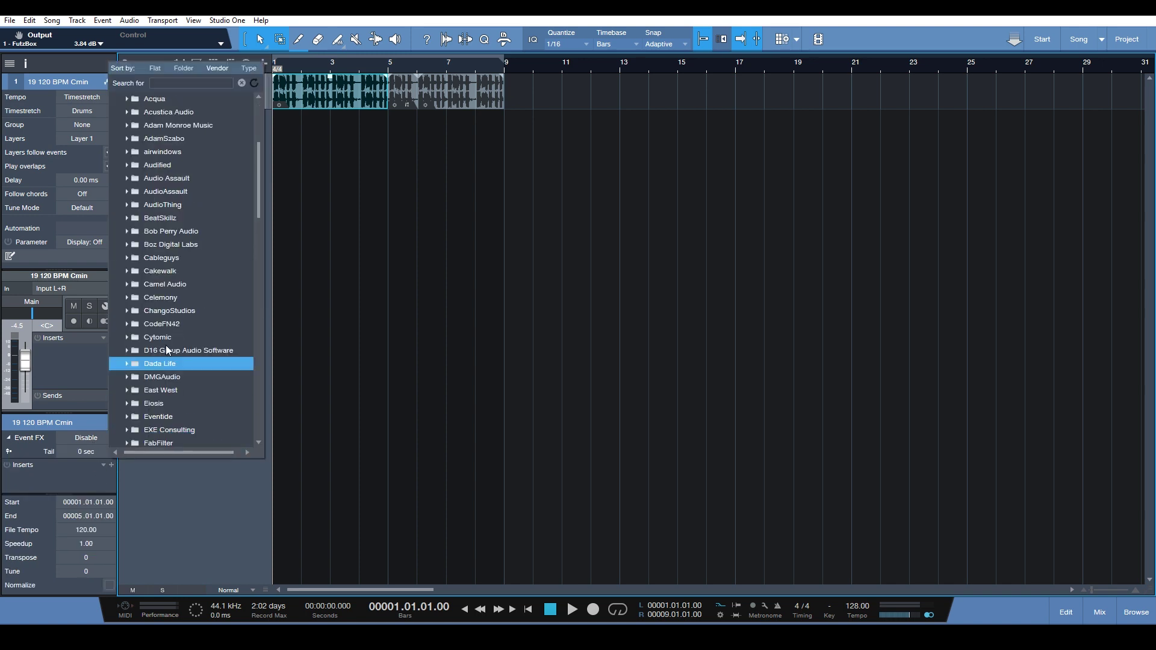
pyautogui.scroll(5, 181, 180)
pyautogui.click(181, 126)
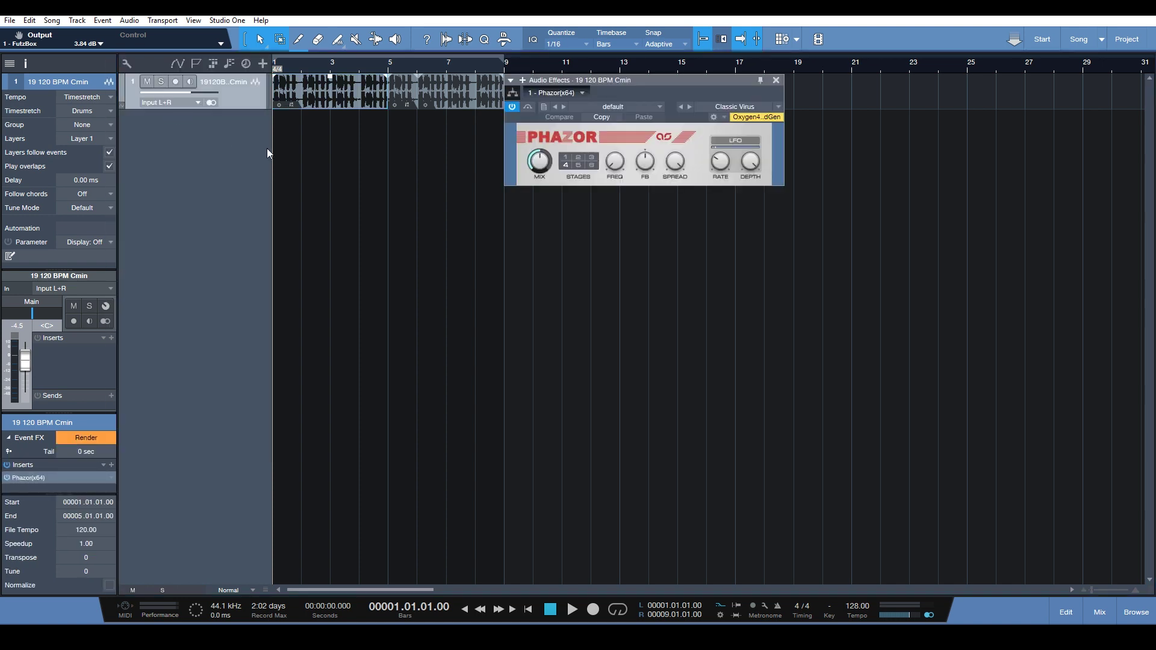
pyautogui.press('space')
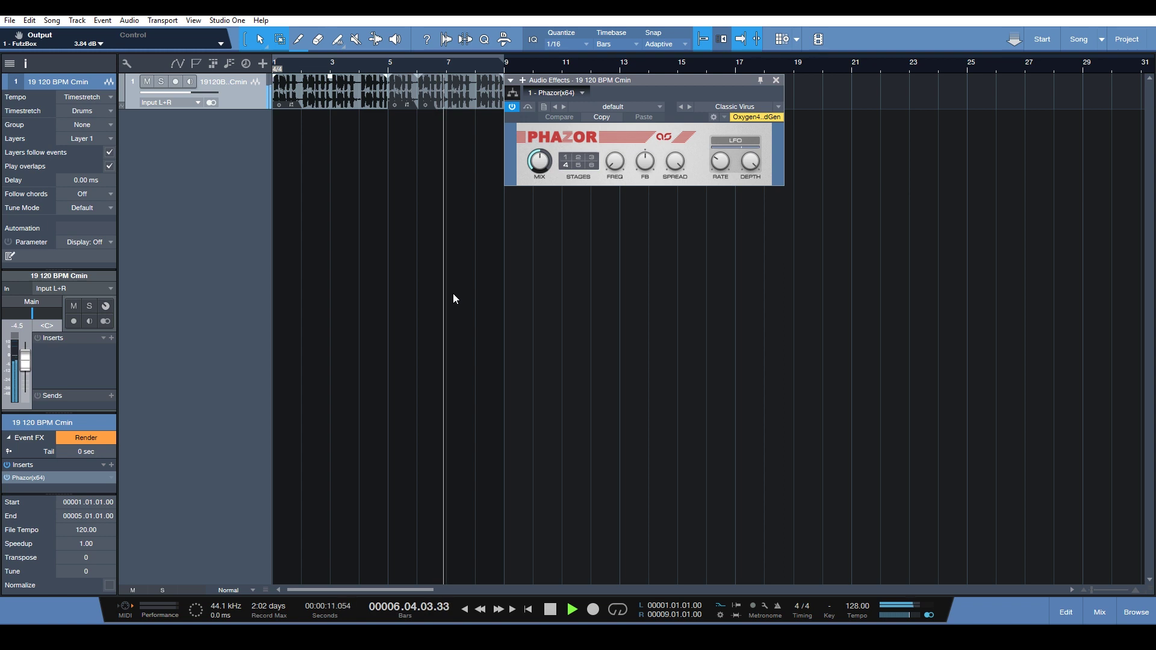
pyautogui.moveTo(670, 82); pyautogui.dragTo(711, 119)
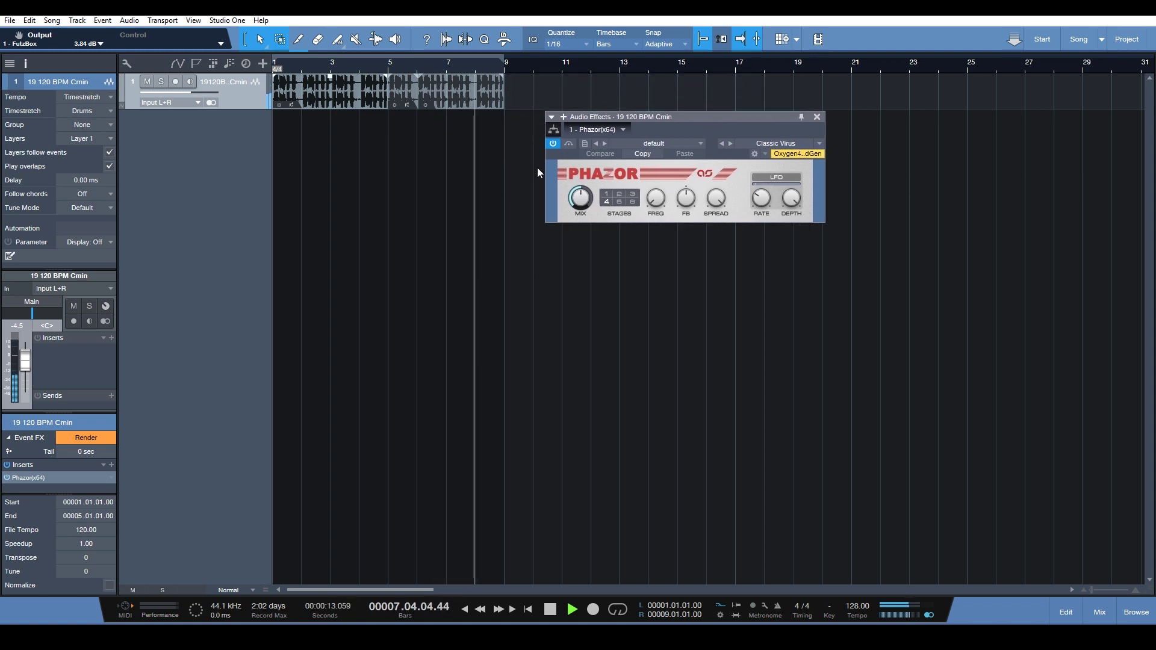